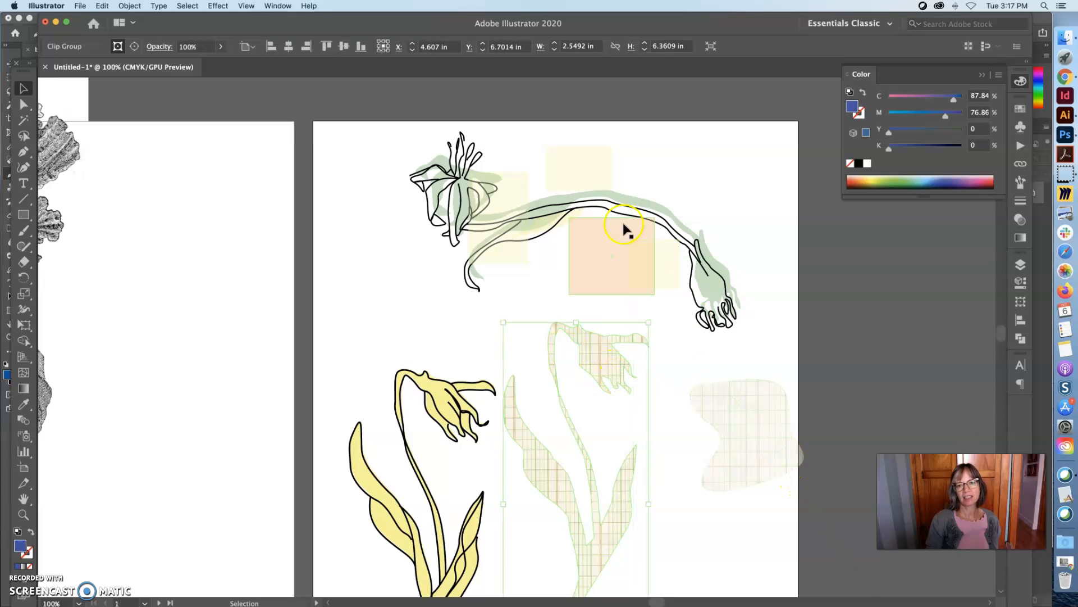
Place the orange rectangle over the head of the plaid flower and bring it to the front of the stacking order
left_click_drag(612, 236, 598, 336)
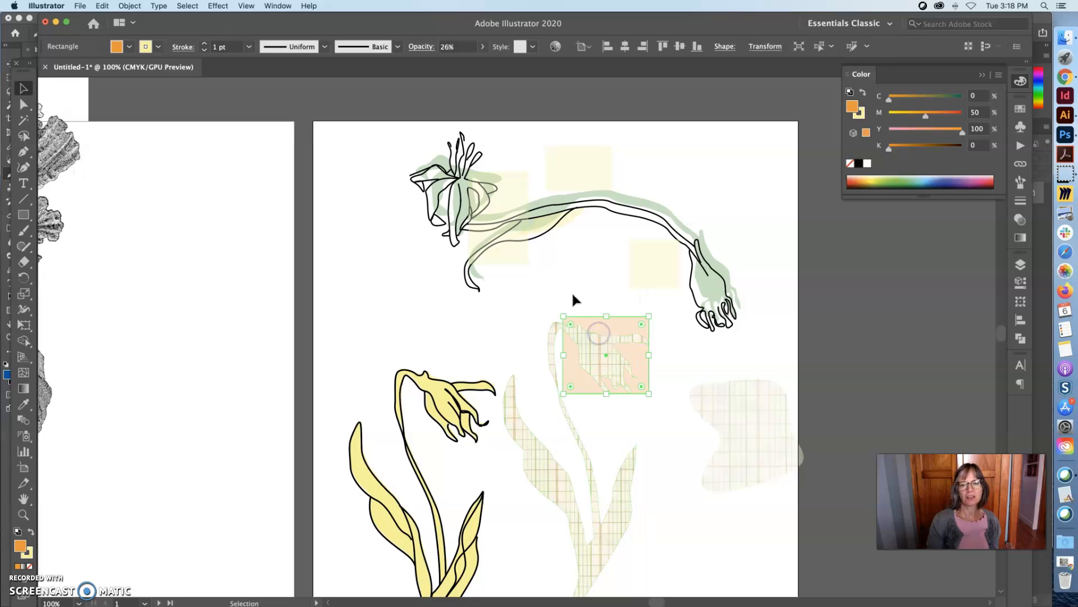
left_click(130, 6)
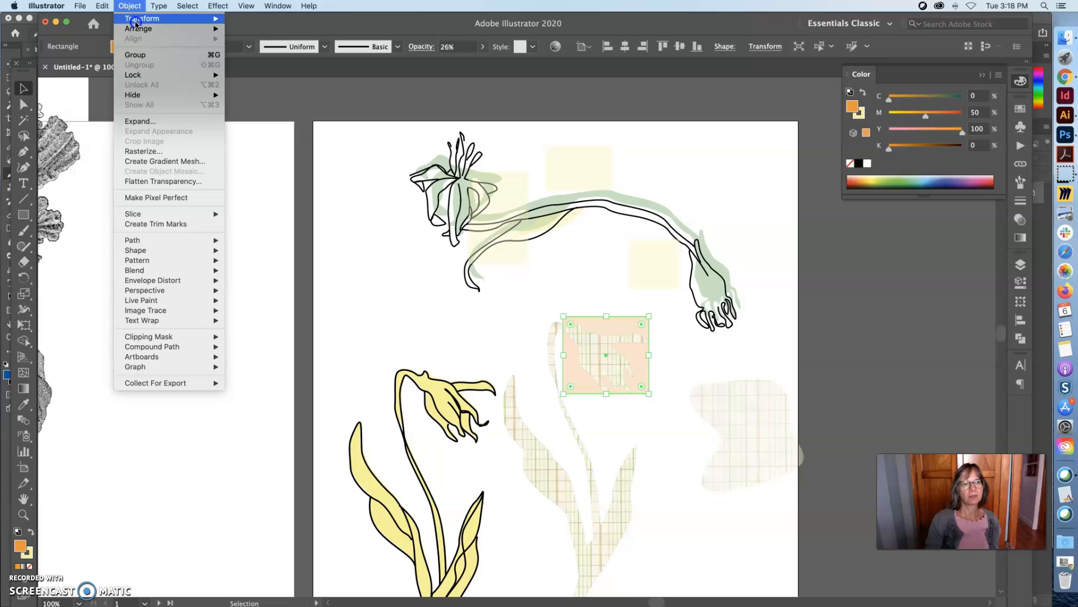
mouse_move(145, 30)
left_click(259, 28)
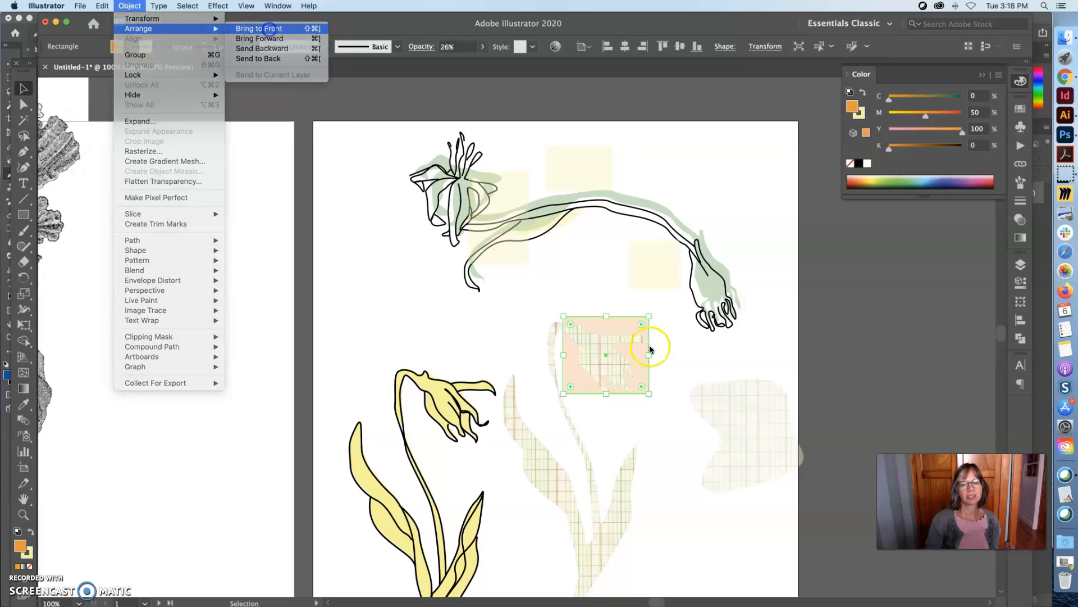
left_click(664, 352)
left_click_drag(624, 326, 576, 302)
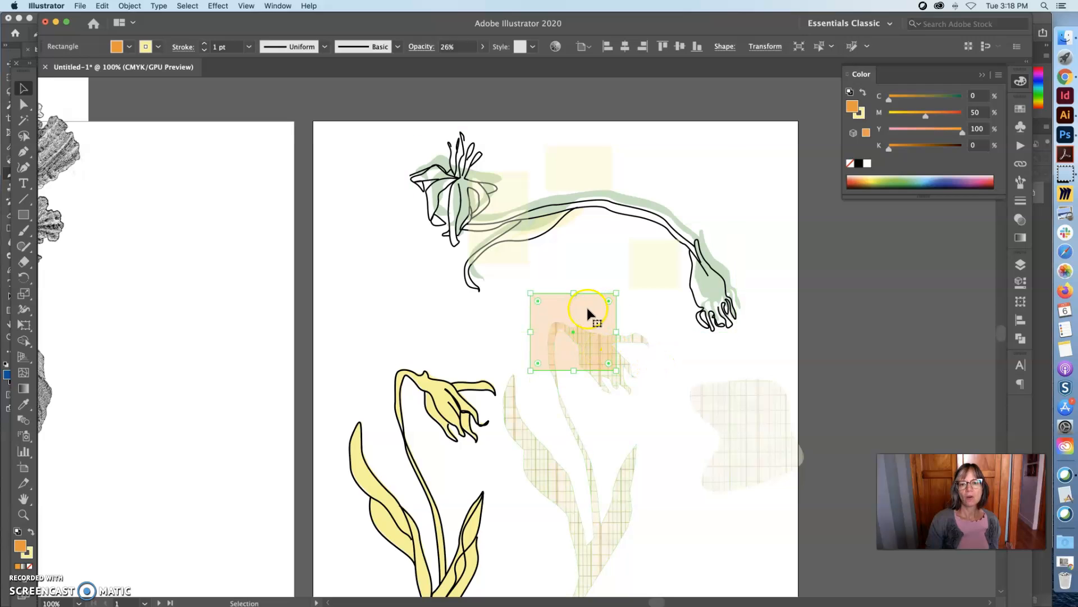
Position the plaid blob over the plaid flower's head and move the orange rectangle off it to just above the yellow flower
left_click(620, 517)
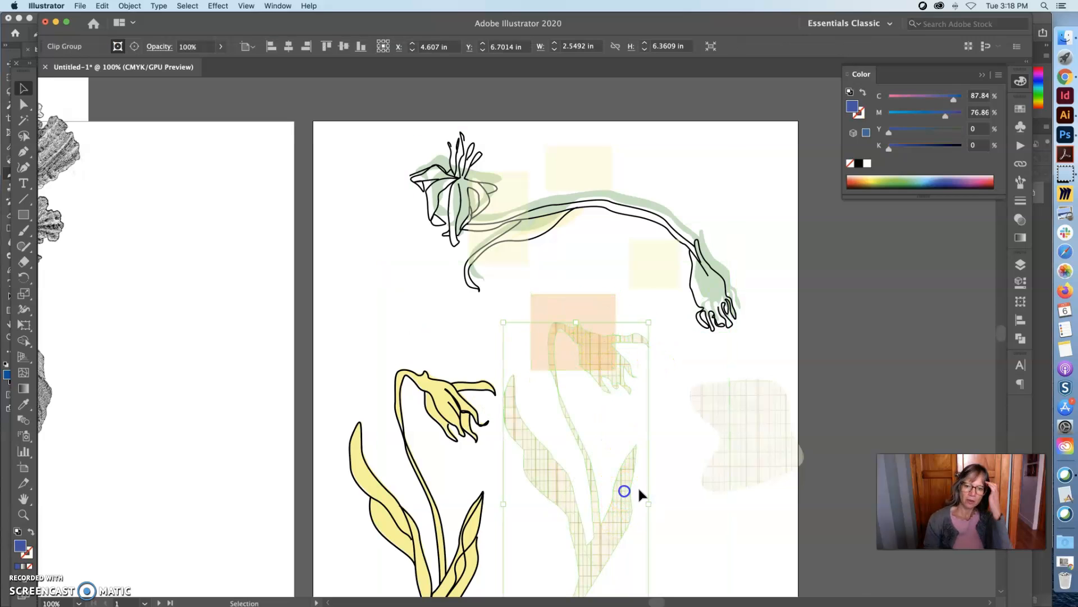
left_click(740, 456)
left_click_drag(743, 456, 724, 397)
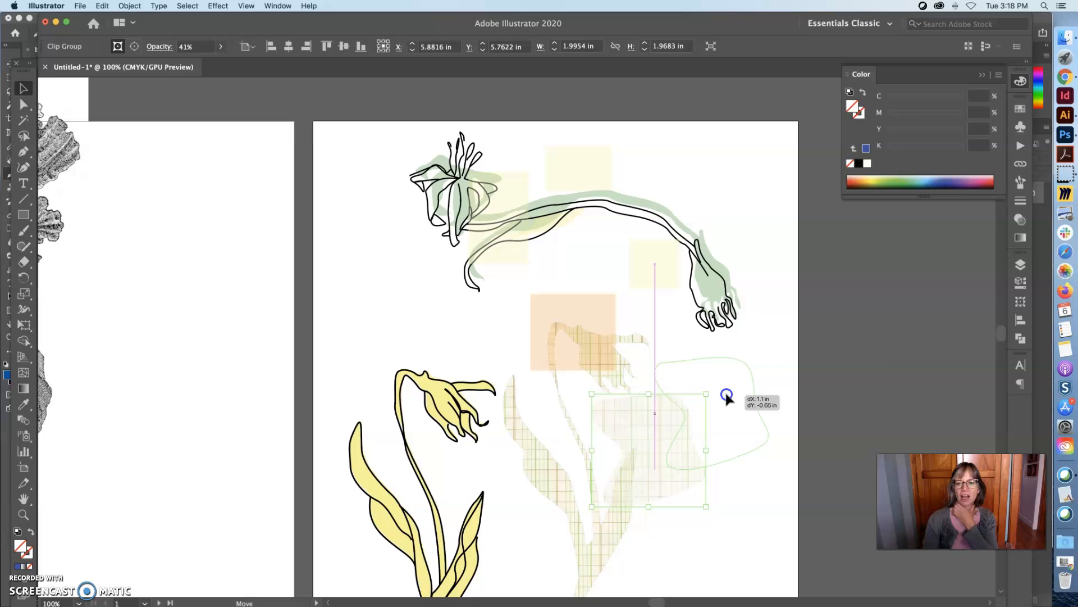
left_click(1021, 221)
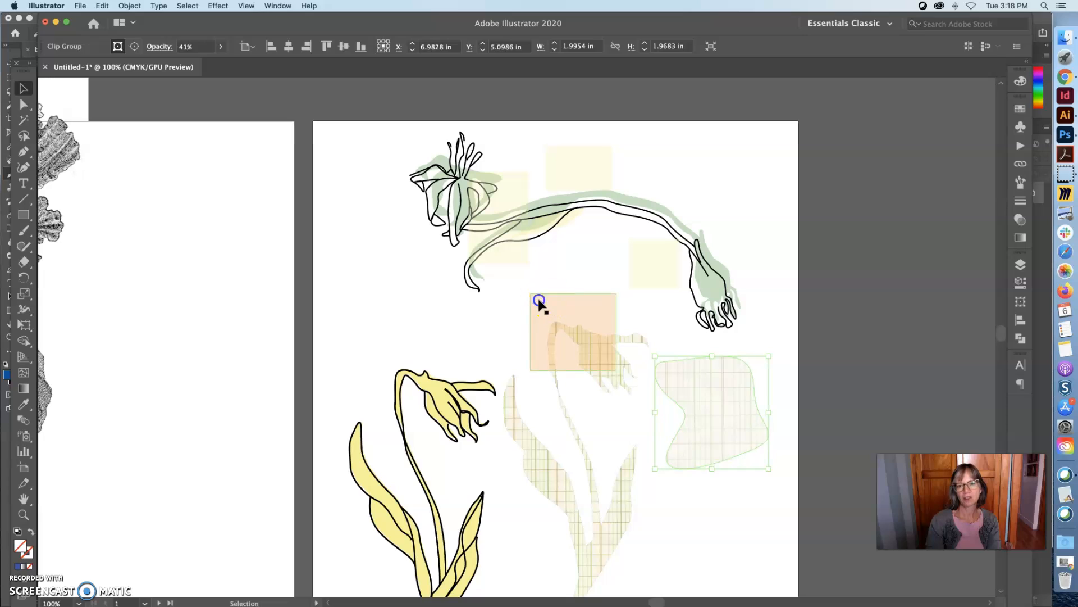
left_click_drag(539, 303, 472, 304)
left_click_drag(721, 404, 622, 355)
left_click(728, 377)
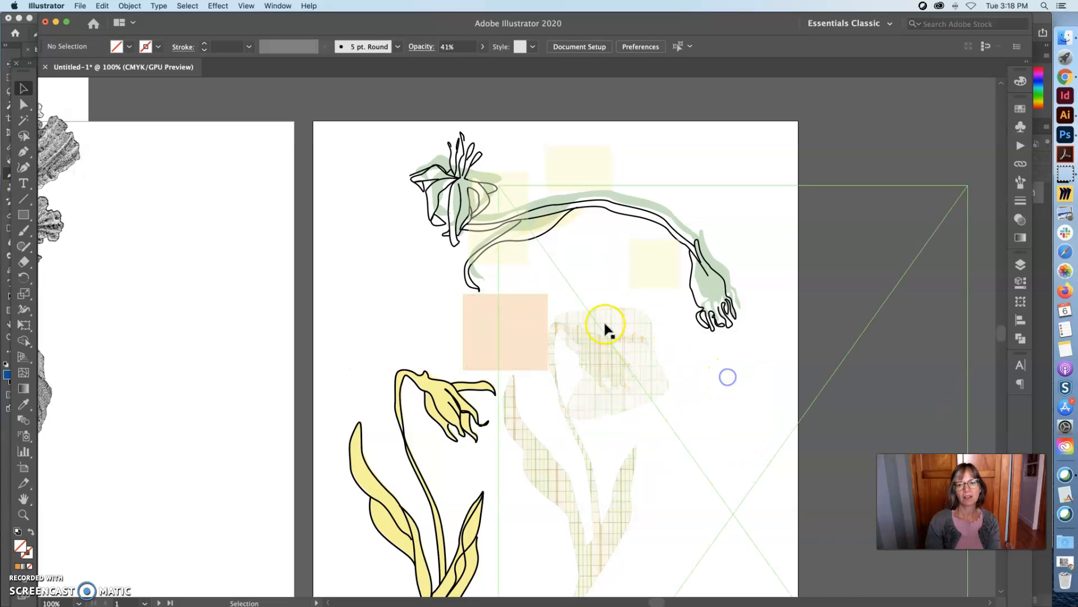
left_click_drag(472, 320, 398, 315)
Set the plaid flower's opacity to 52%
left_click(561, 486)
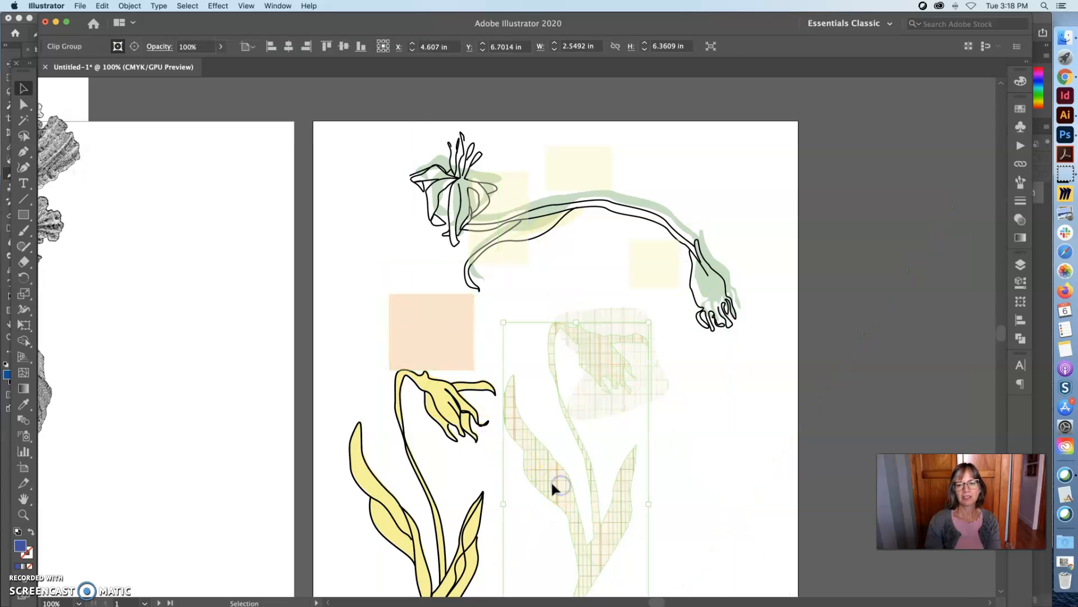
left_click(1020, 219)
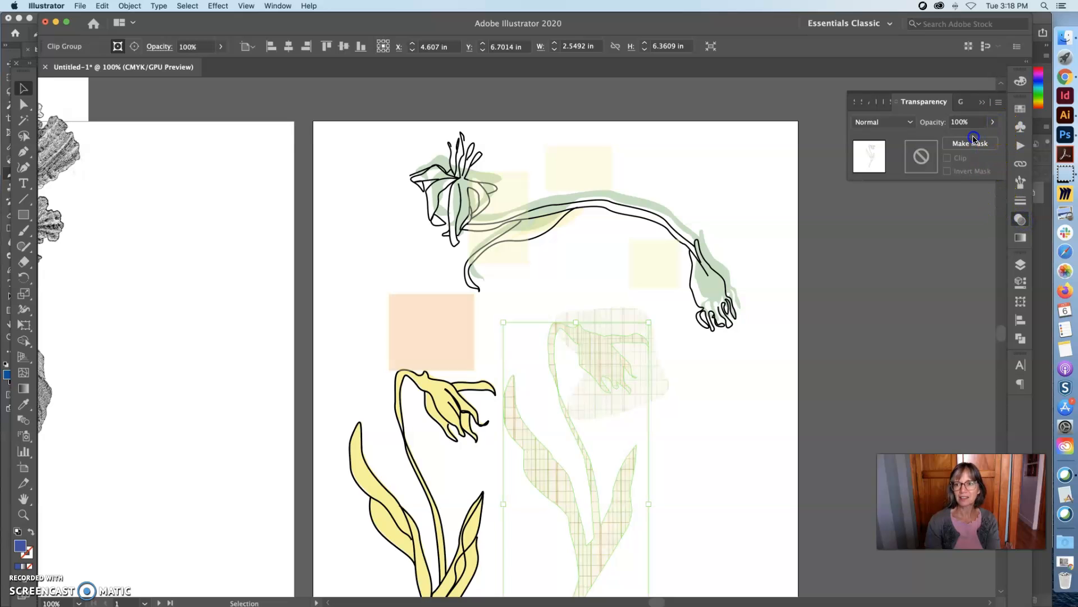
left_click(655, 392)
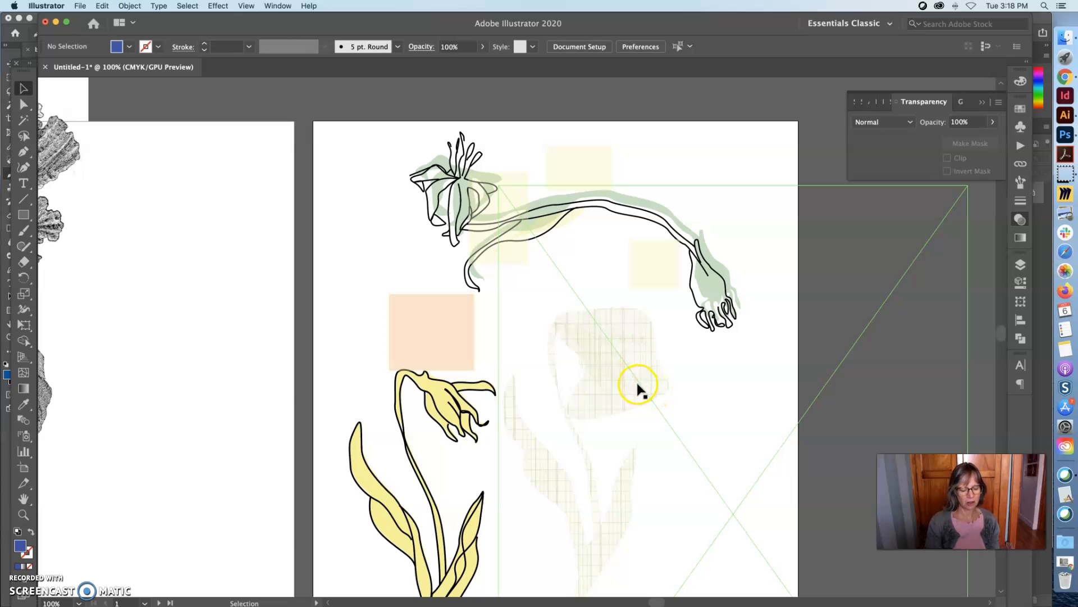
Adjust the position of the plaid blob so it covers the plaid flower's head
left_click(638, 385, "super")
left_click(483, 351, "super")
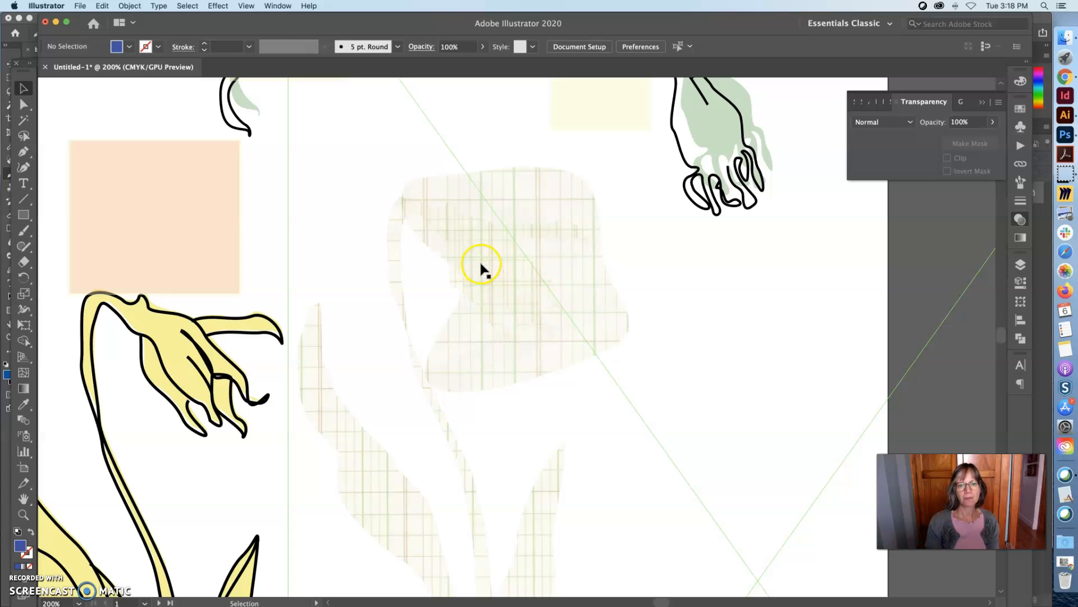
left_click(498, 283)
left_click_drag(602, 321, 570, 311)
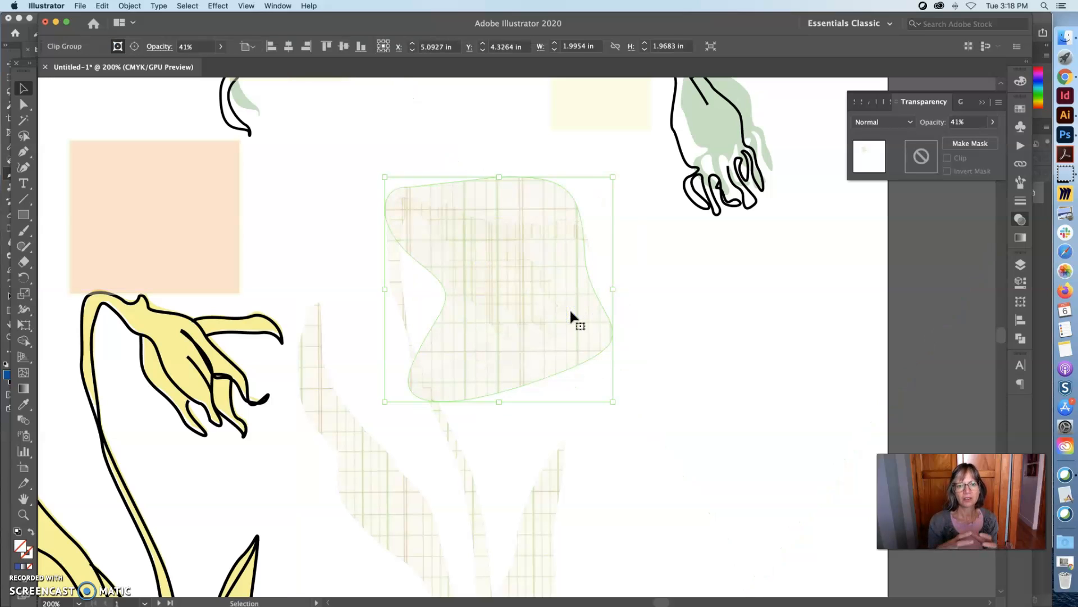
left_click_drag(504, 360, 465, 368)
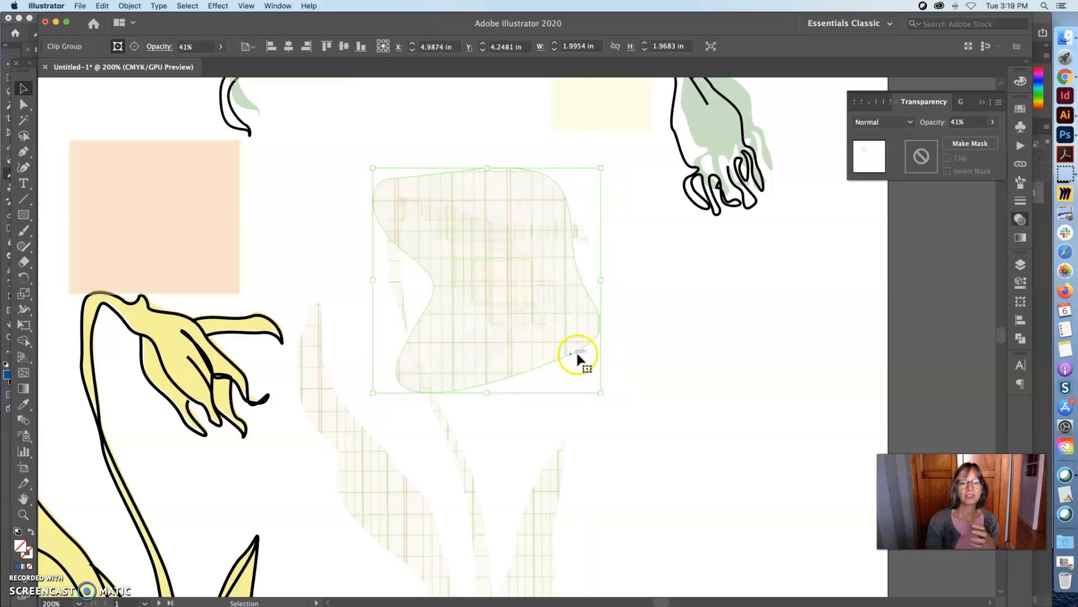
Set the plaid flower's opacity to 100%
left_click(557, 476)
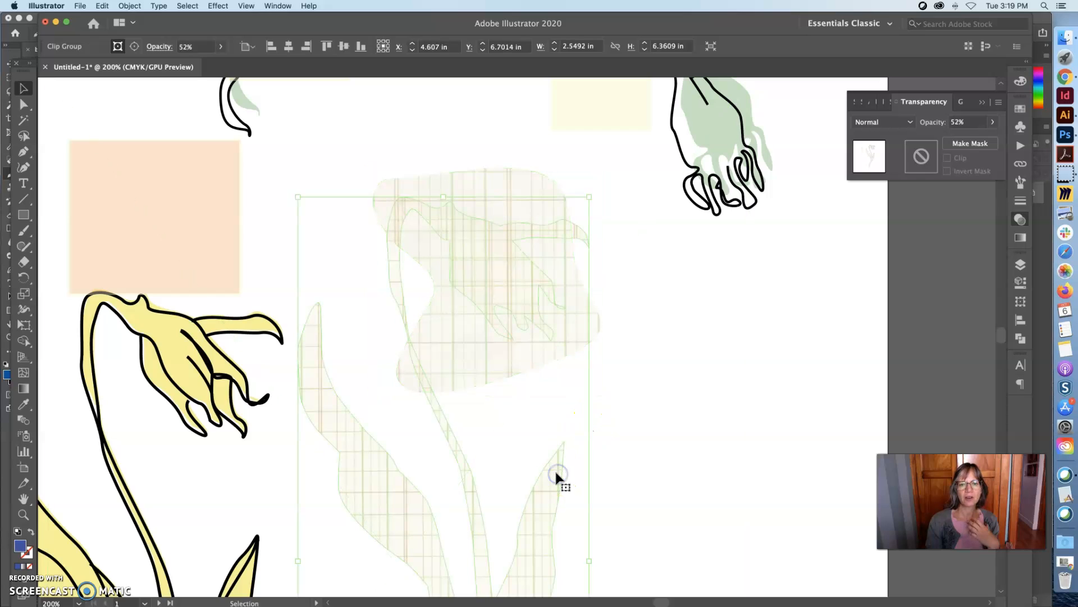
left_click(993, 122)
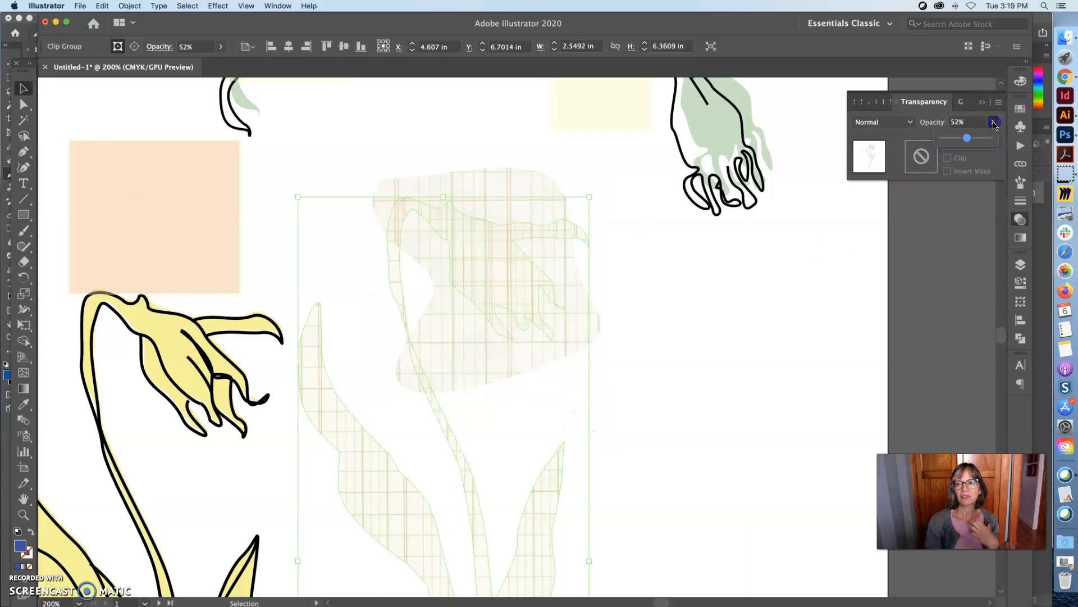
left_click(903, 158)
left_click(612, 192)
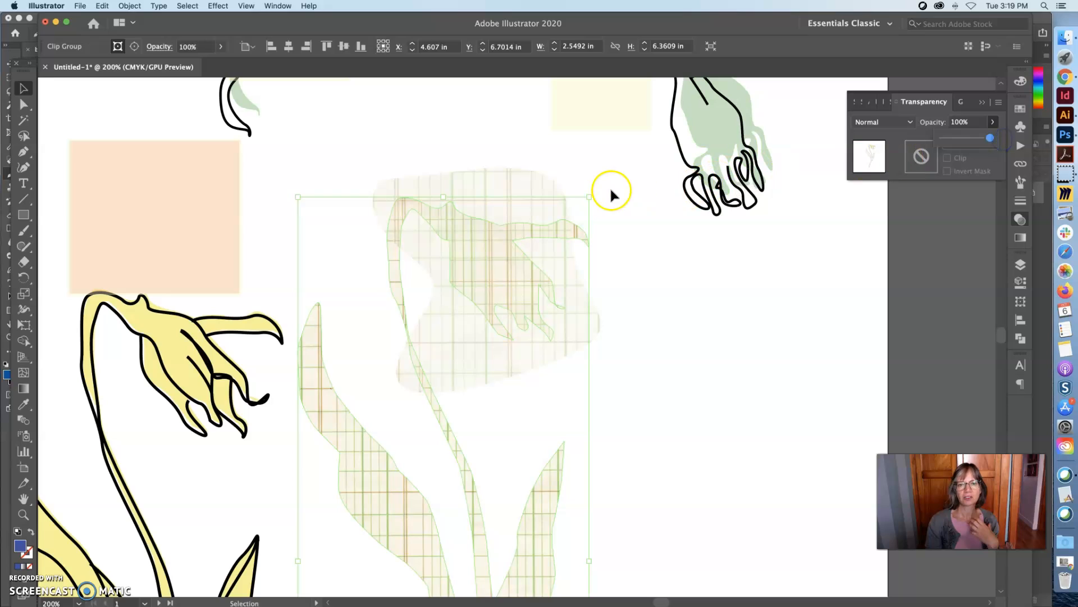
Send the plaid blob backward in the stacking order and shift it slightly to the right over the flower's head
left_click(537, 192)
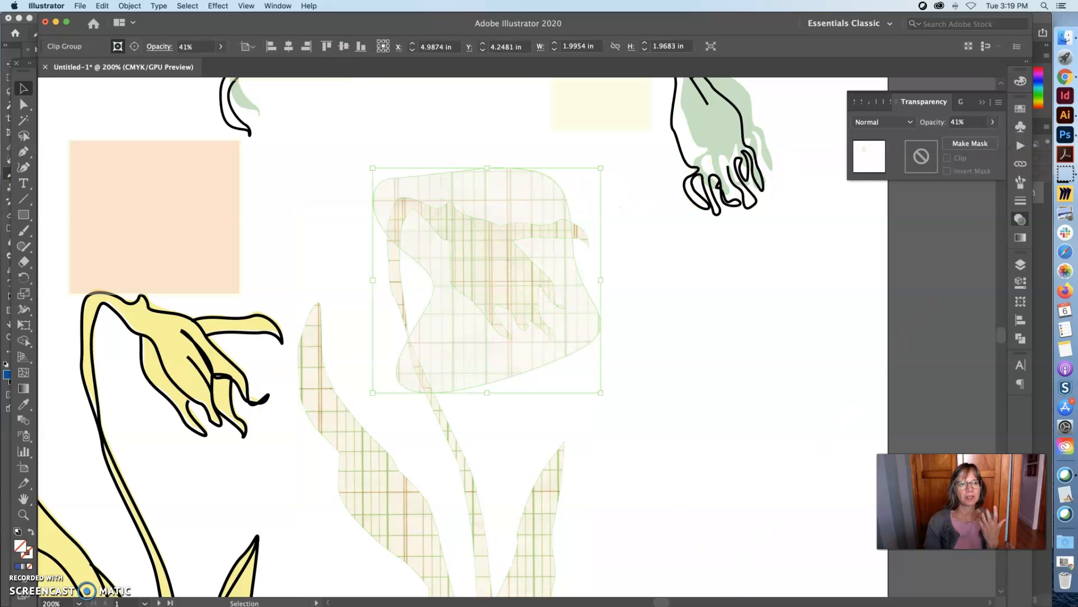
left_click(129, 5)
mouse_move(169, 28)
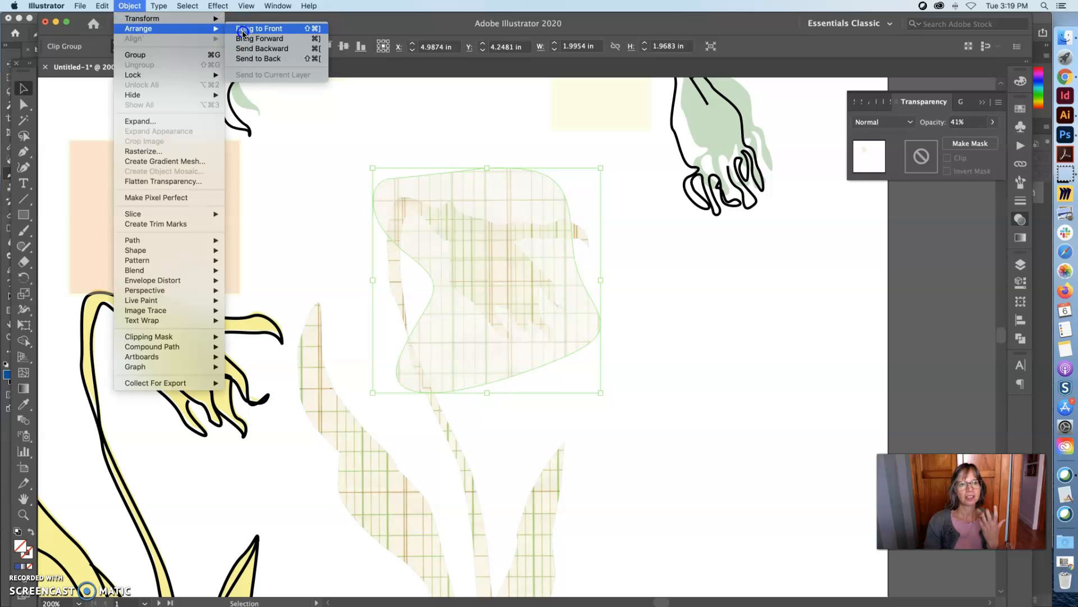
left_click(284, 53)
left_click(749, 323)
left_click_drag(525, 200, 558, 203)
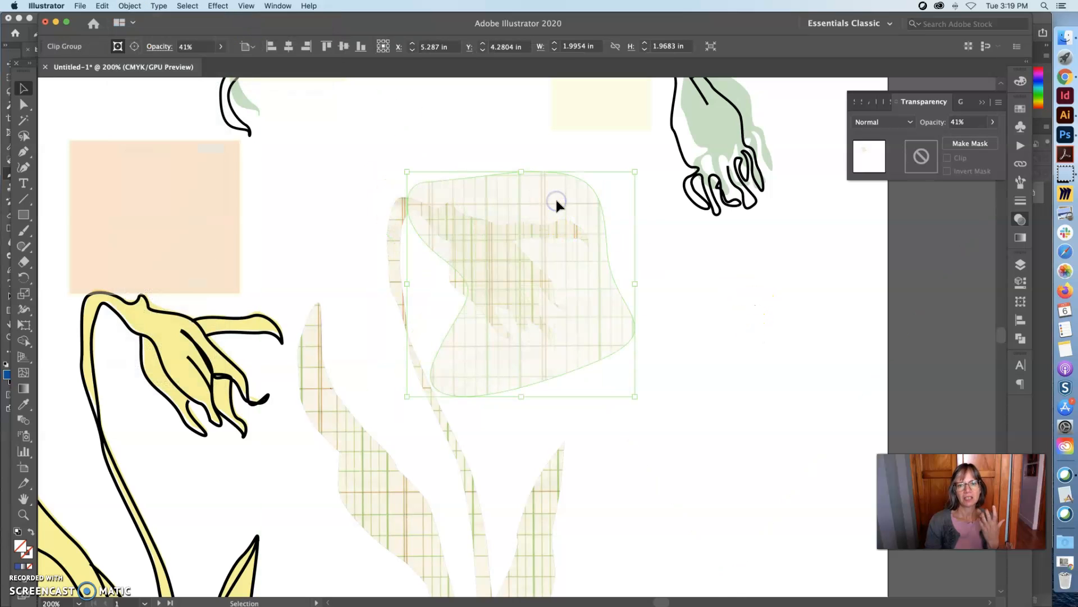
Set the plaid blob's opacity to 60%
left_click(992, 121)
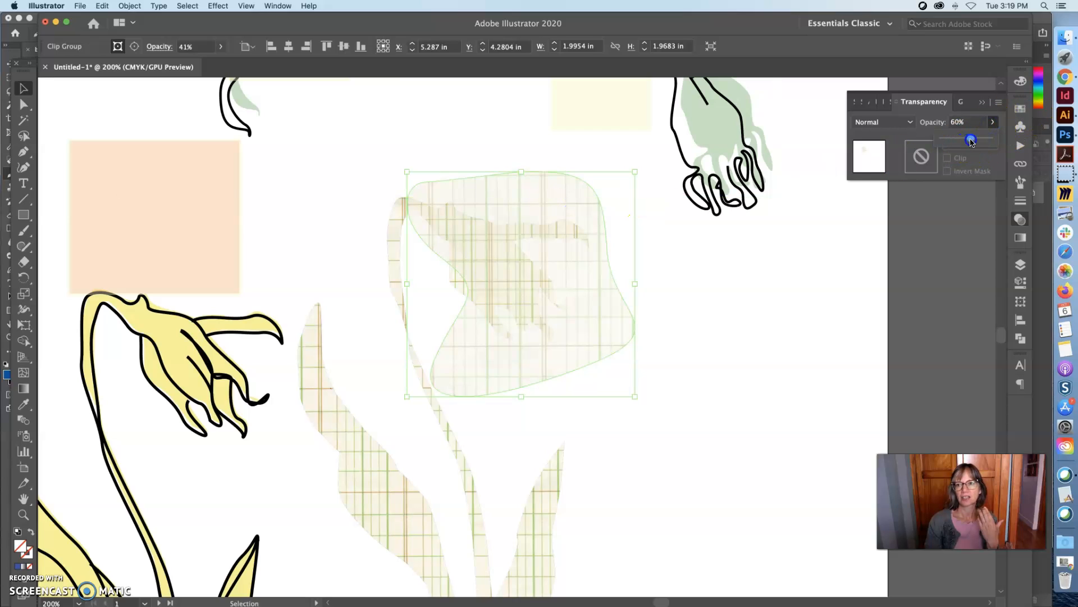
left_click_drag(971, 141, 971, 141)
left_click(779, 282)
Move the plaid blob slightly upward and place the orange rectangle overlapping its upper edge and the neighbouring pale yellow square
key("super+space")
left_click(613, 265, "alt+super")
left_click(508, 286, "alt+super")
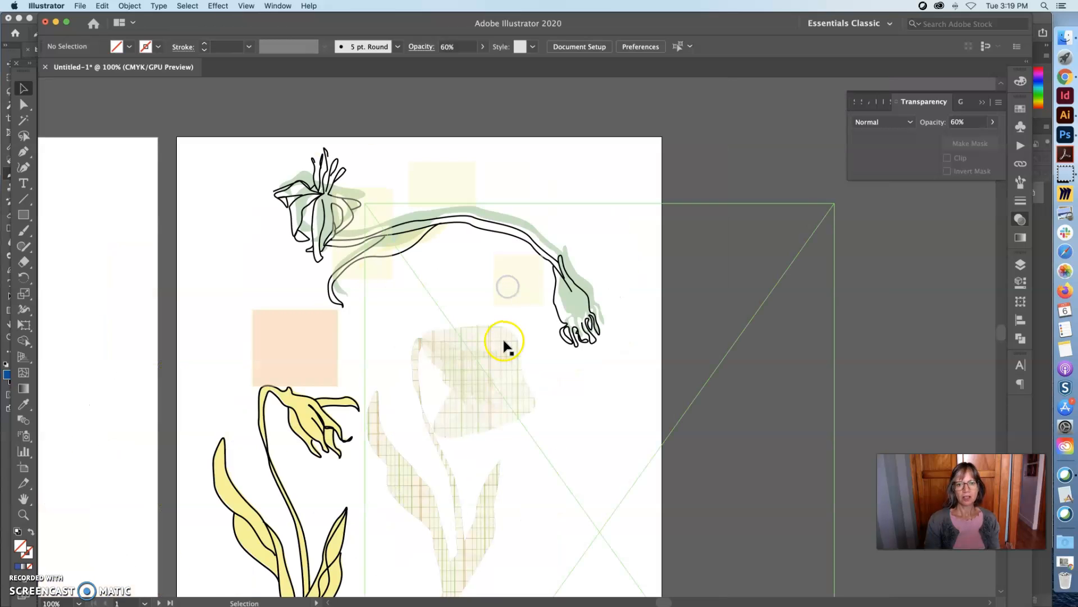
left_click_drag(500, 336, 499, 311)
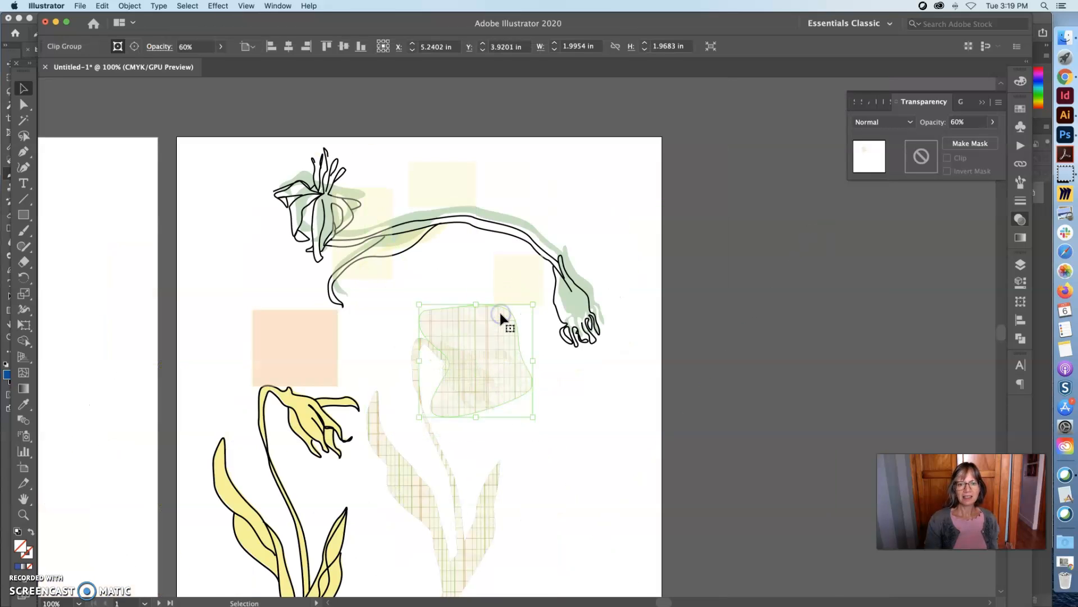
left_click_drag(295, 341, 436, 285)
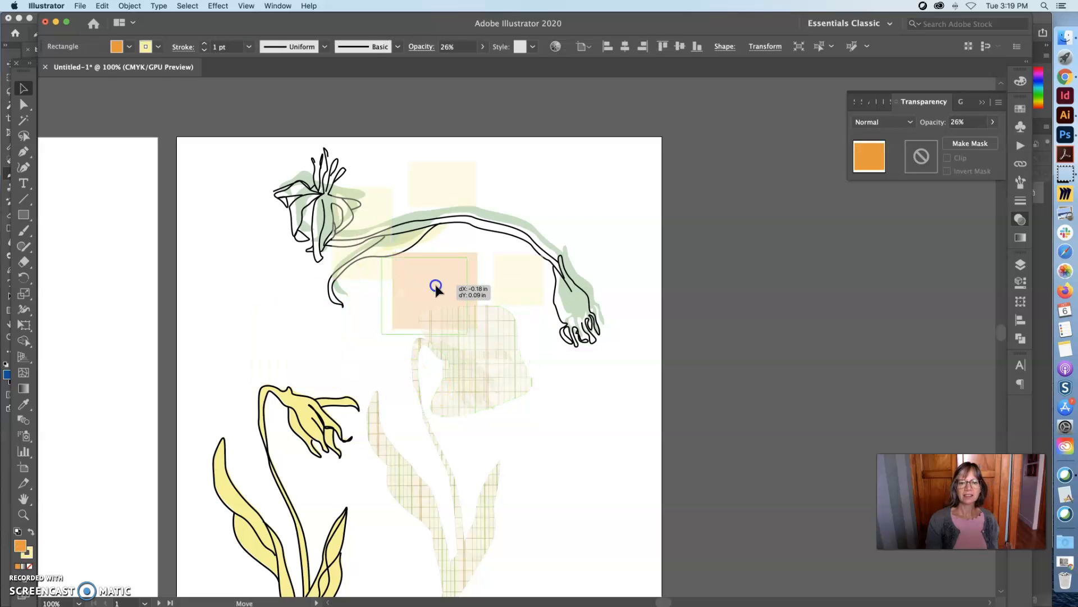
left_click(413, 309)
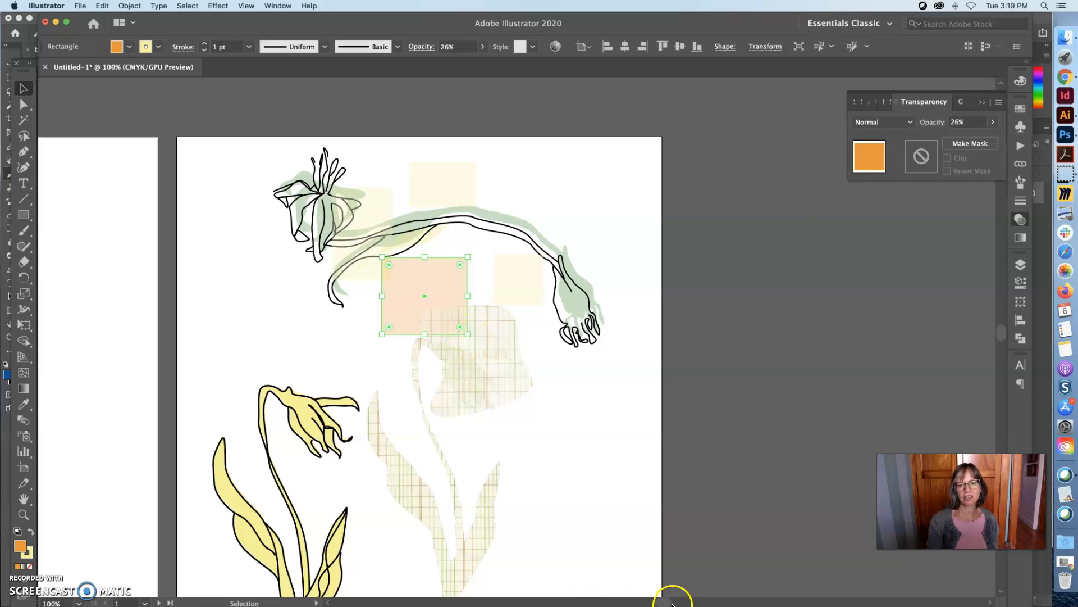
left_click_drag(388, 288, 446, 285)
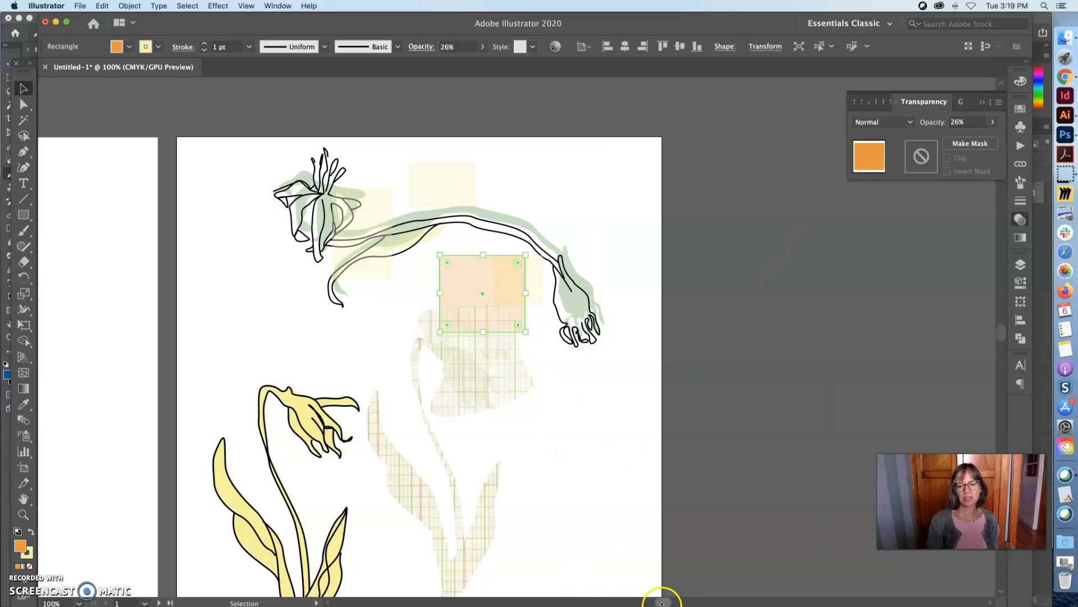
Reduce the green flower silhouette's opacity to 48% and place it so its bloom overlaps the orange rectangle
left_click_drag(504, 218, 649, 398)
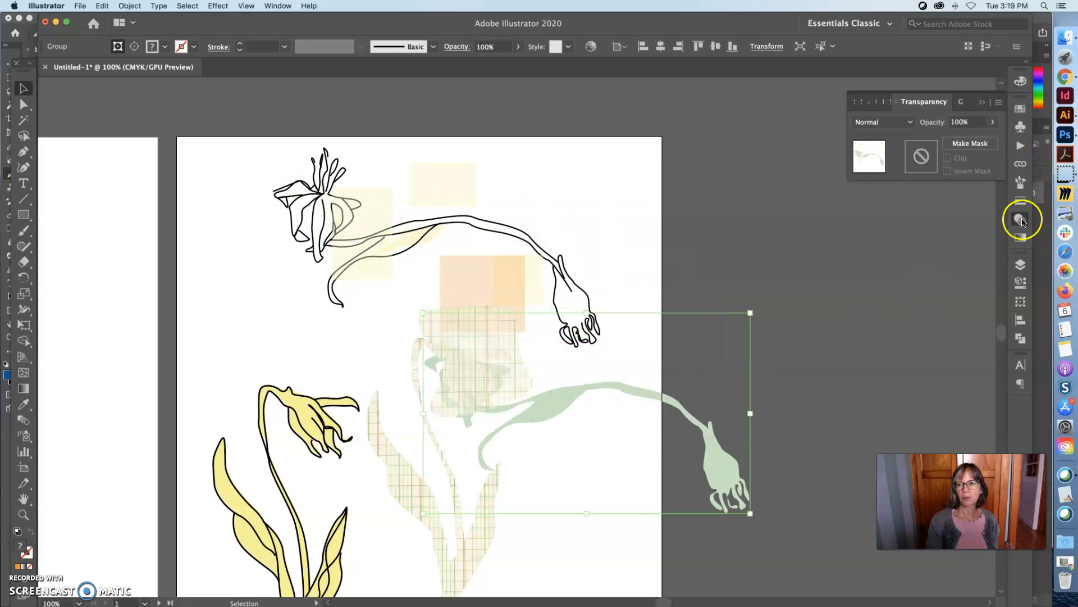
left_click(993, 121)
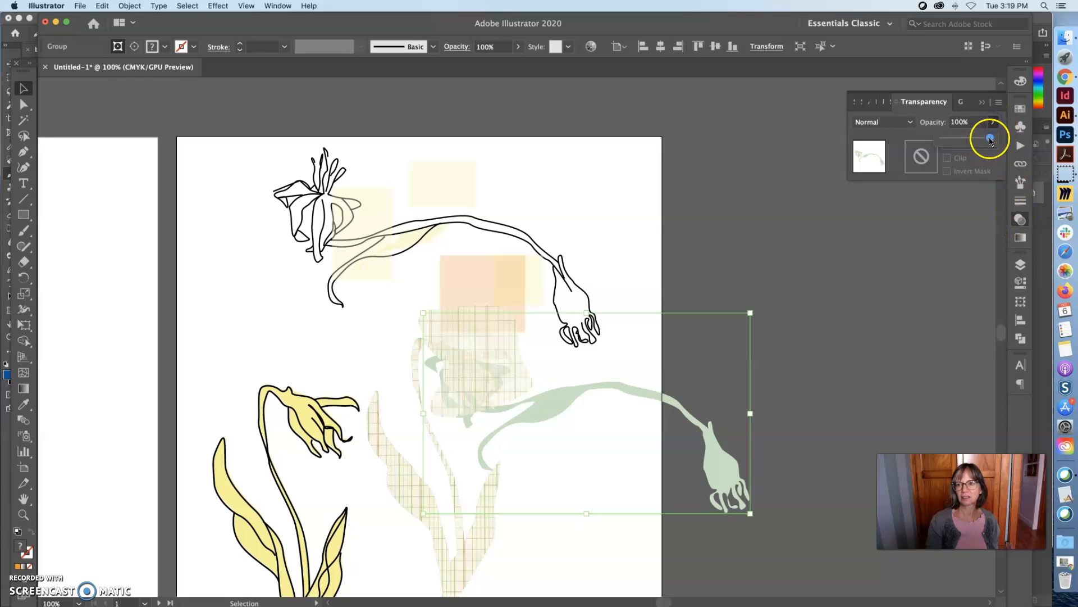
left_click_drag(968, 140, 962, 140)
left_click_drag(655, 401, 671, 289)
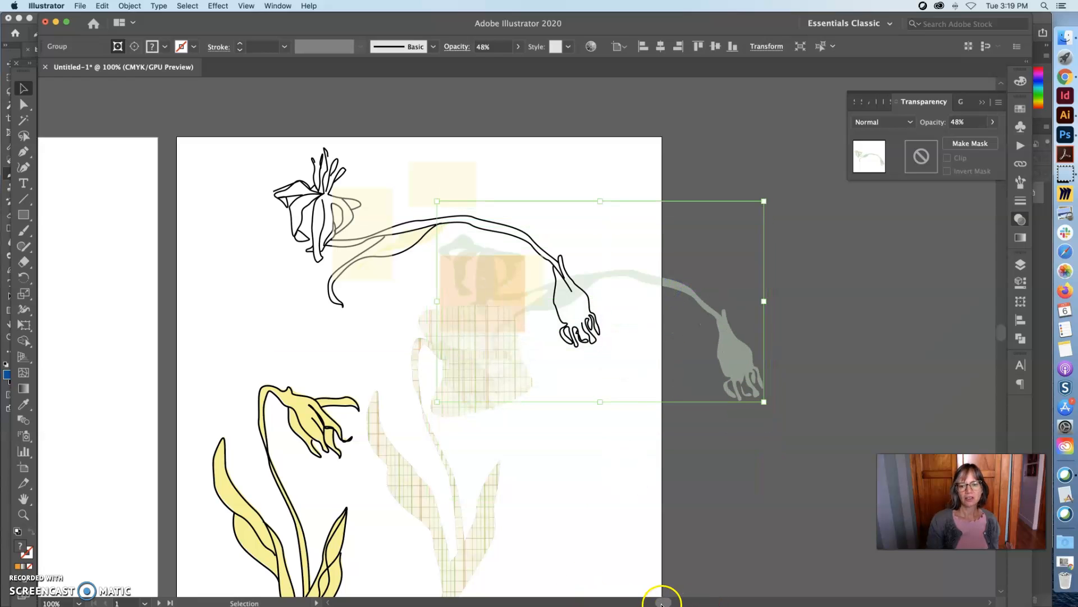
Shift the linked coral bw.tif image to the right so the two large corals lie over the middle artboard
left_click_drag(662, 603, 637, 602)
left_click_drag(397, 422, 570, 470)
left_click_drag(487, 416, 540, 416)
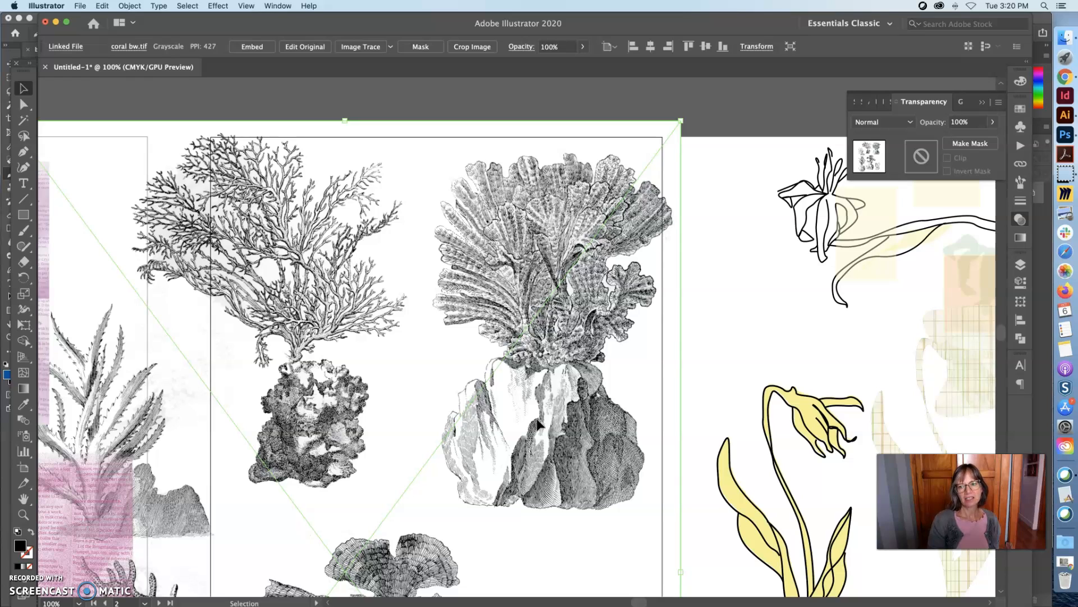
left_click(326, 306)
Draw a closed, curved freeform shape about 8.5 by 7.2 inches over the two large corals with the Pen tool
left_click(23, 151)
left_click(312, 192)
left_click_drag(590, 247, 640, 351)
left_click_drag(639, 474, 574, 535)
left_click_drag(308, 525, 205, 356)
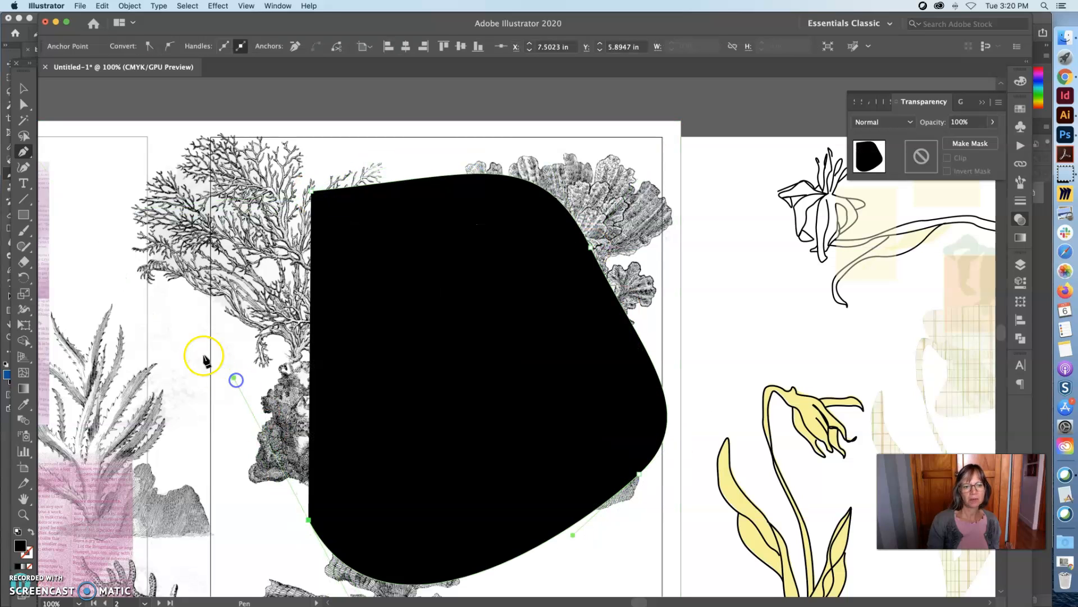
left_click_drag(186, 304, 204, 225)
left_click(314, 191)
Make a clipping mask from the black freeform shape and the coral image, and deselect the result
left_click(23, 88)
left_click_drag(274, 96, 391, 285)
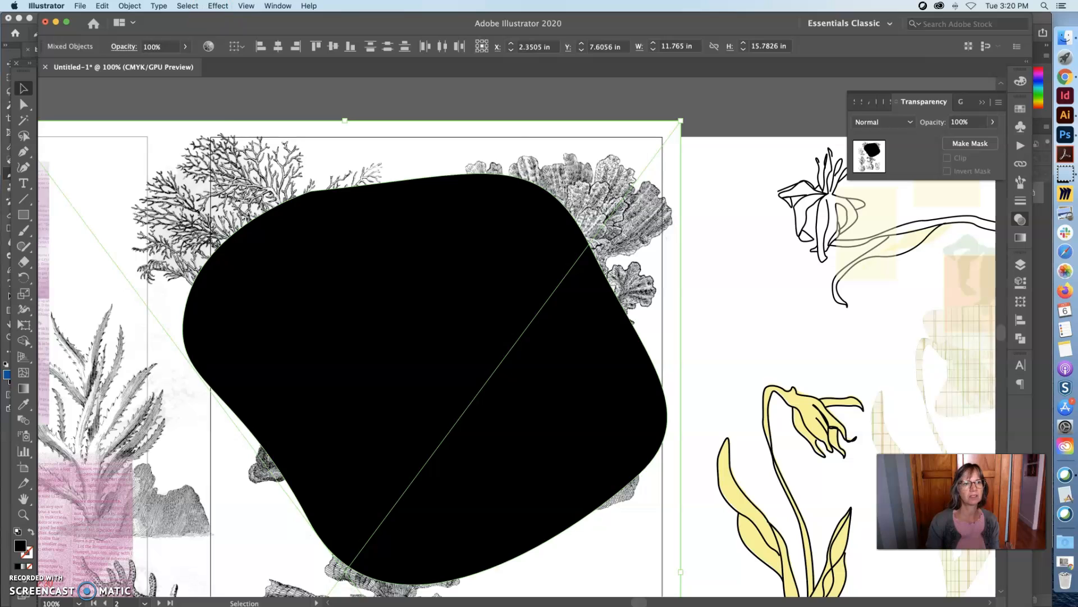
left_click(130, 6)
mouse_move(187, 335)
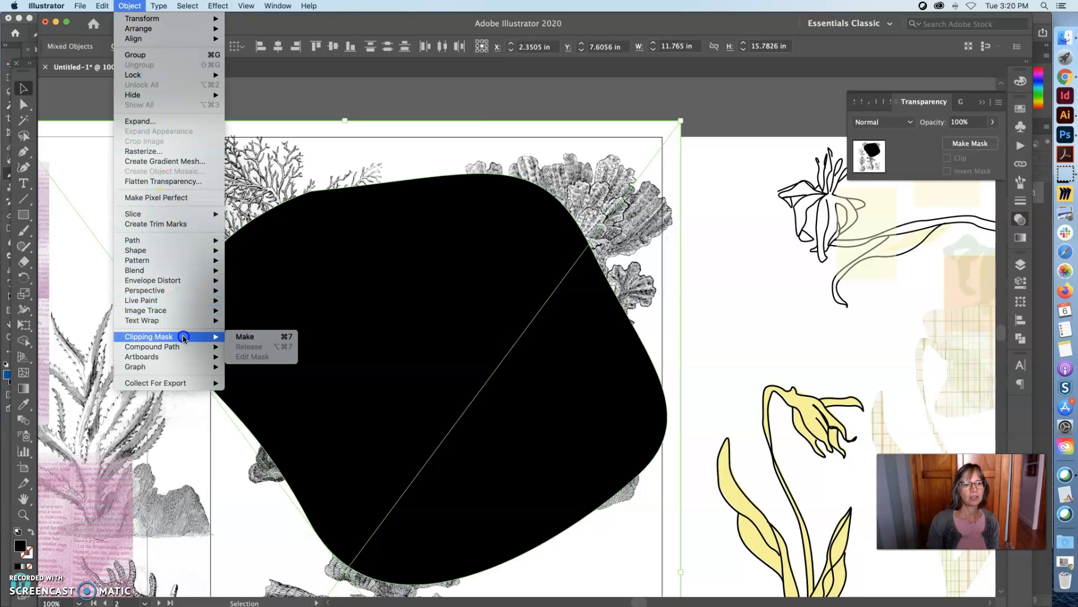
left_click(245, 339)
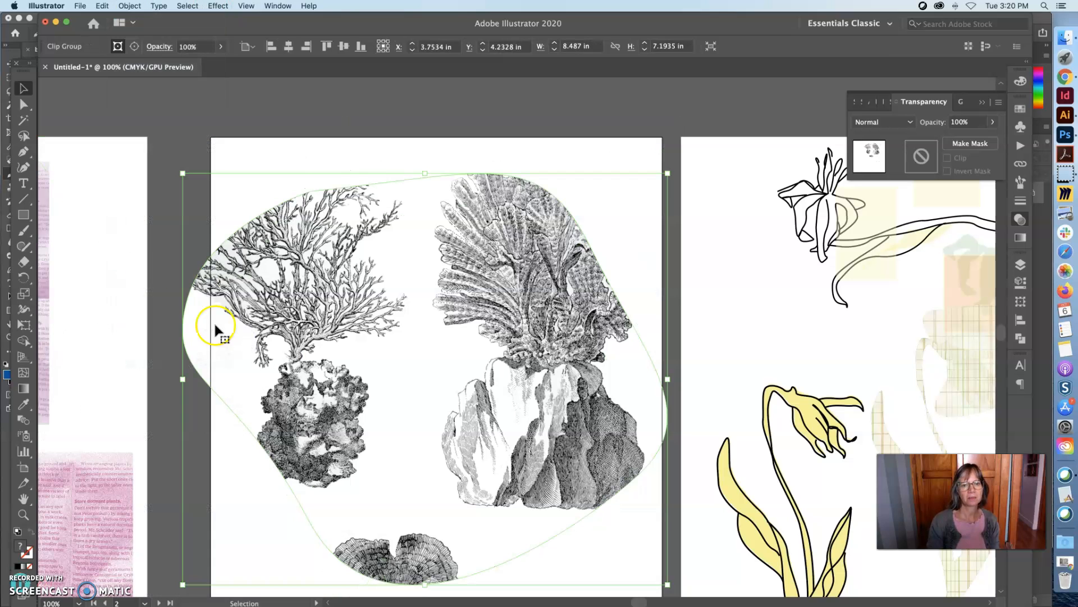
left_click(355, 83)
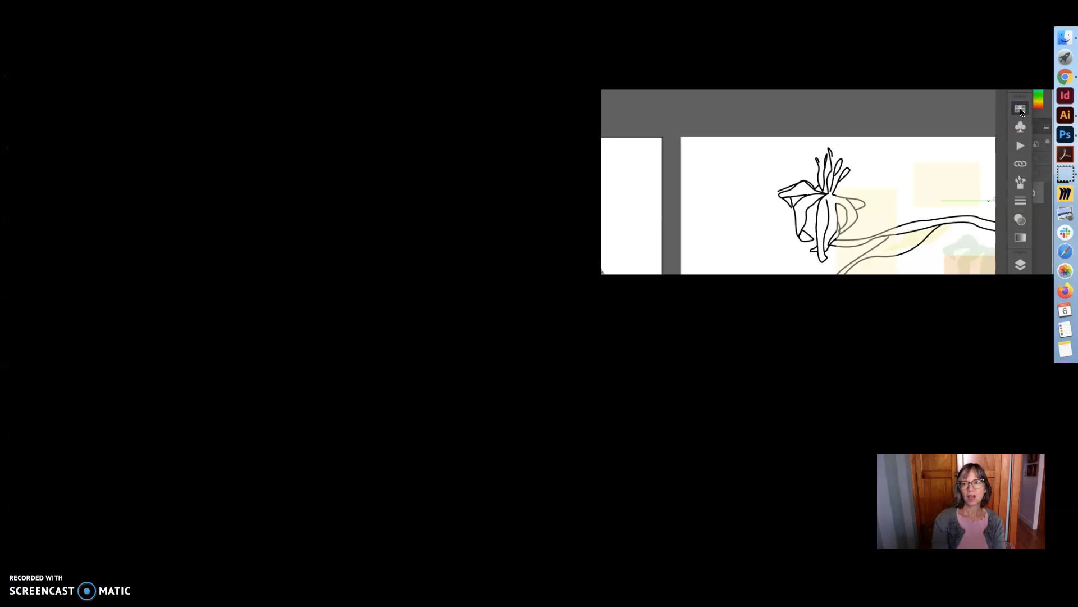
Recolor the clipped coral image with a purple swatch, replace it with the medium green swatch, and deselect the image
left_click(1020, 109)
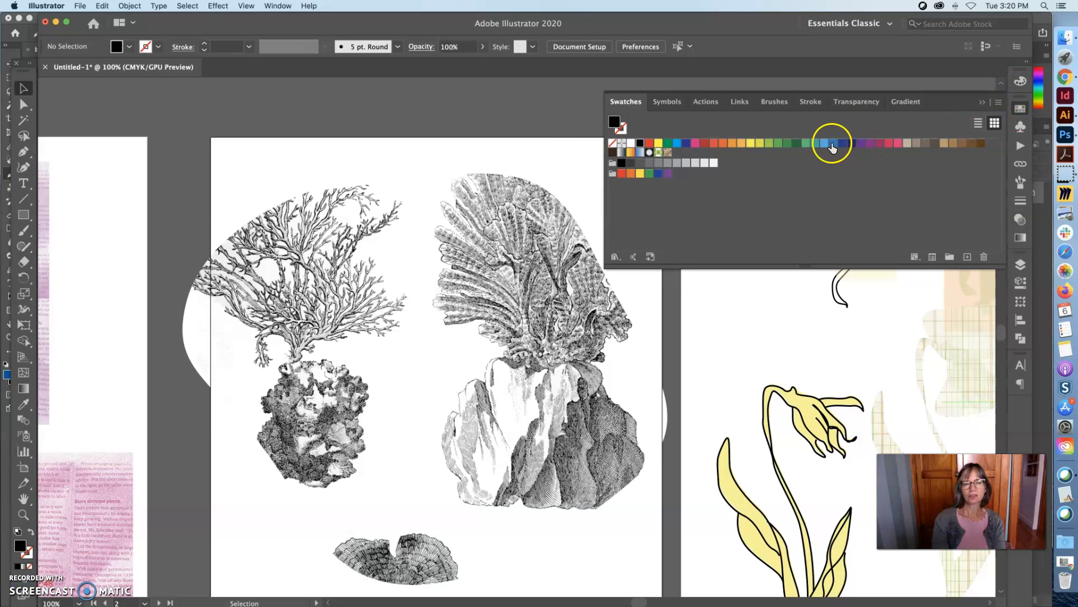
left_click(538, 208)
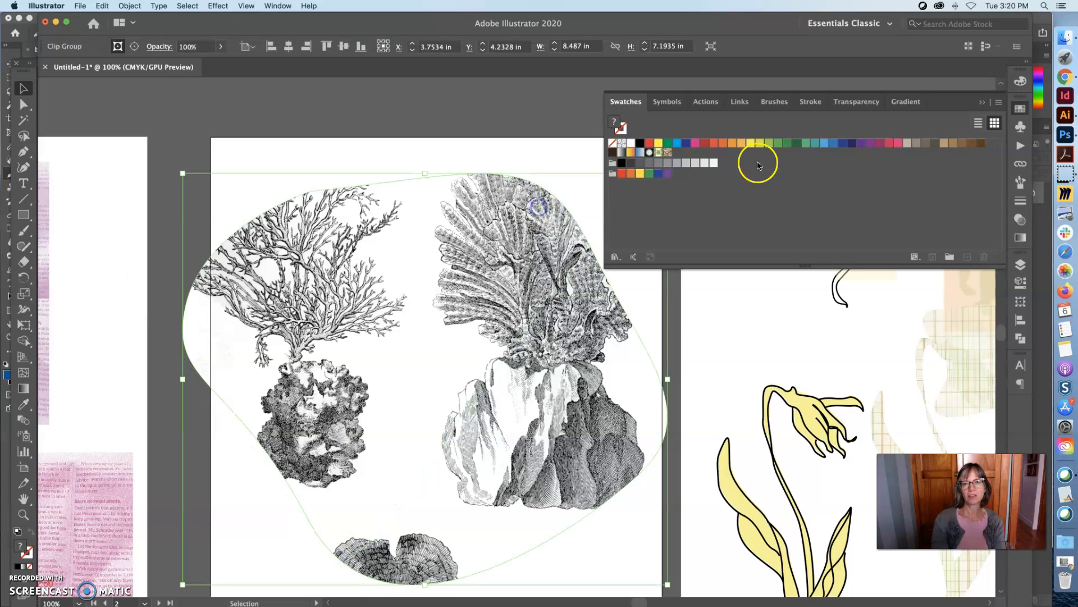
left_click(870, 144)
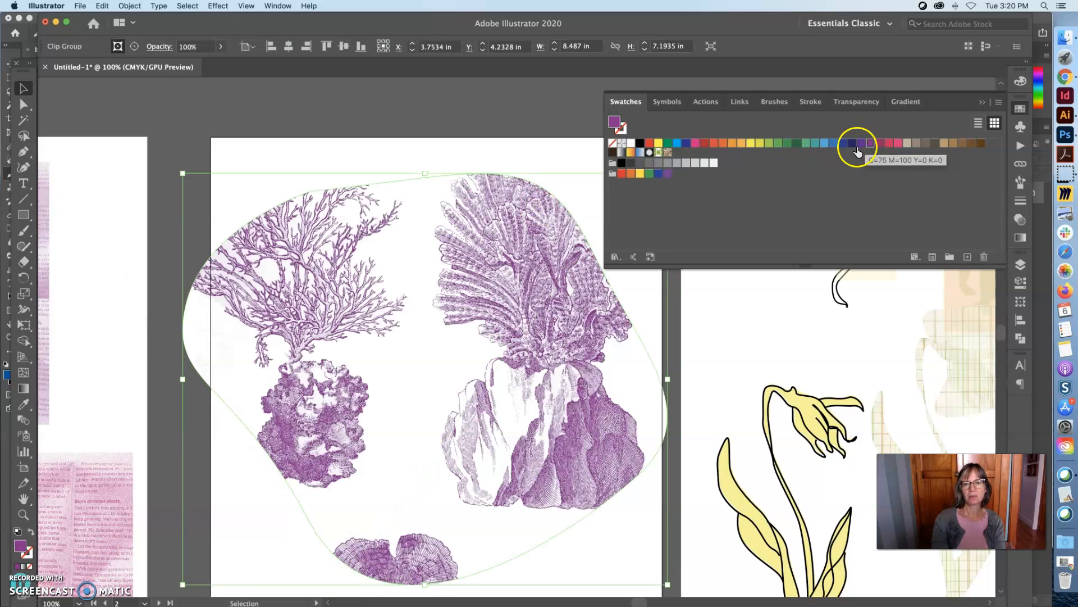
left_click(805, 143)
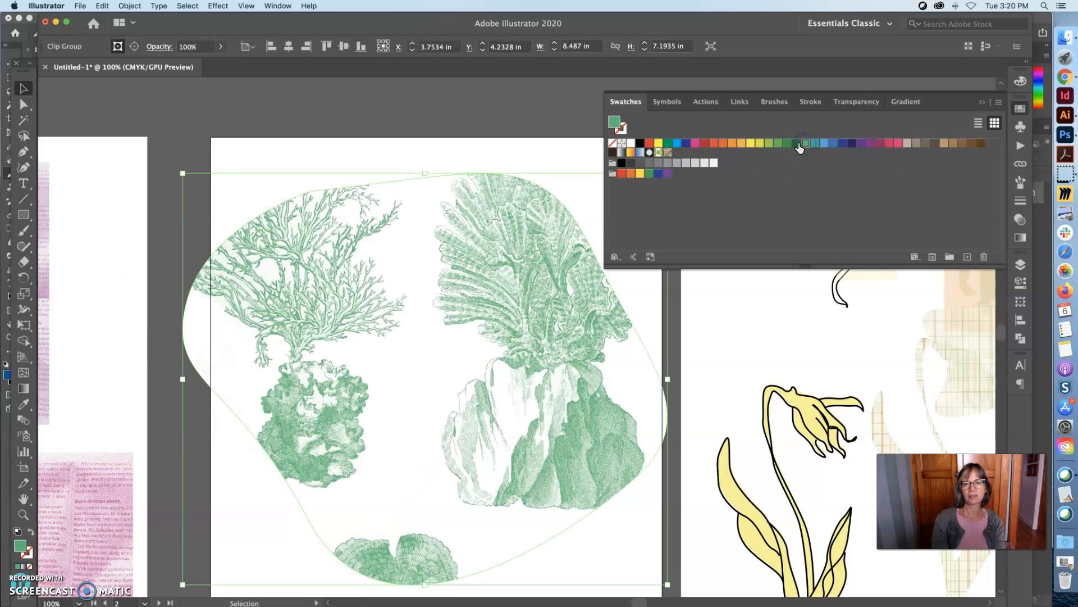
left_click(559, 141)
Fine-tune the clipped coral image's fill color to C 55, M 0, Y 69, K 0
left_click(1021, 80)
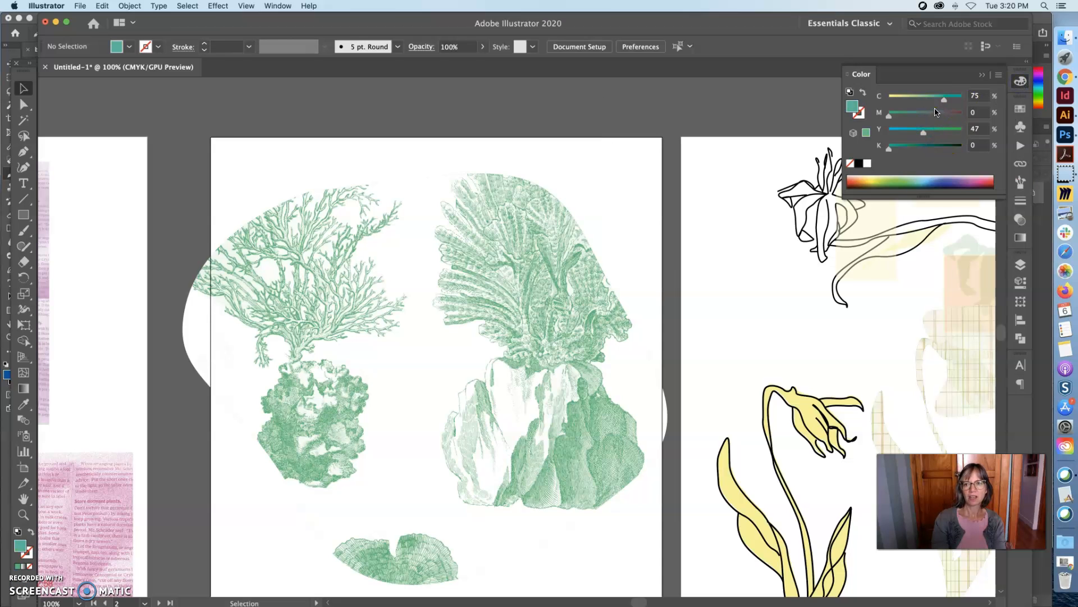
left_click_drag(944, 103, 923, 99)
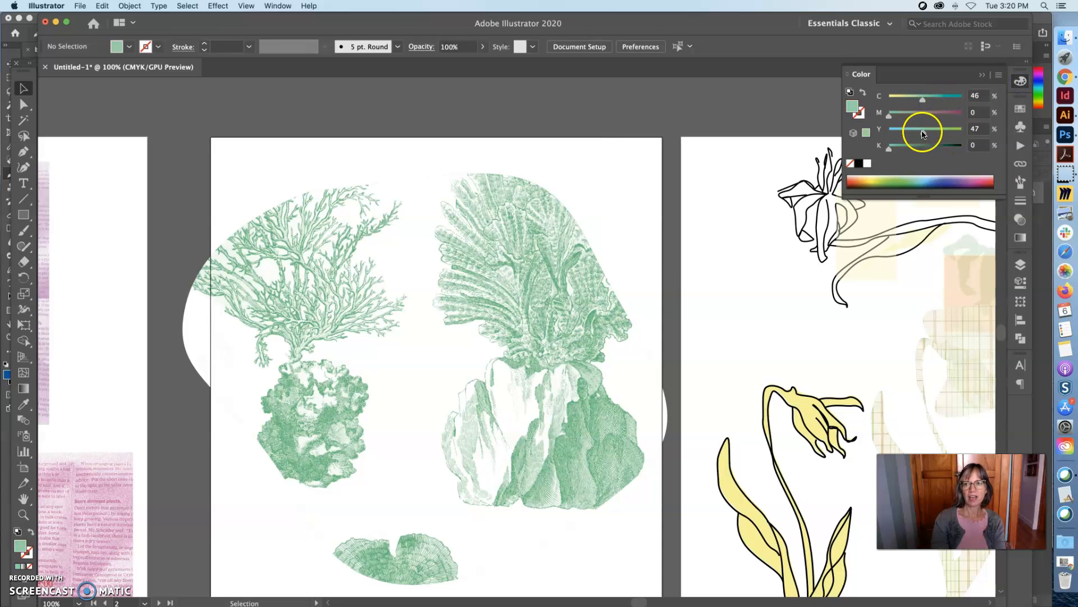
left_click(532, 292)
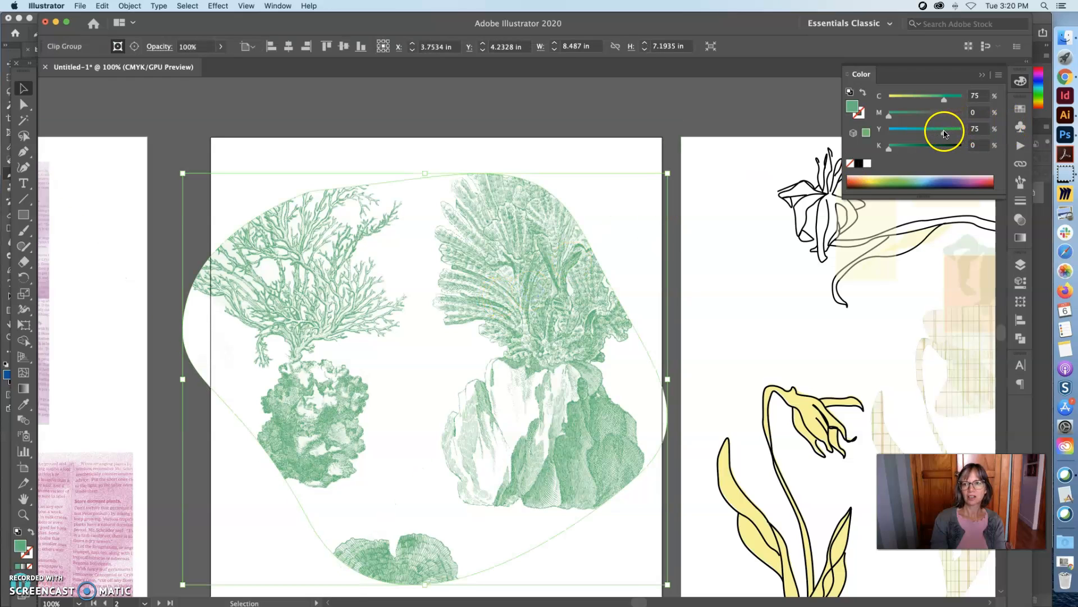
left_click_drag(948, 105, 940, 133)
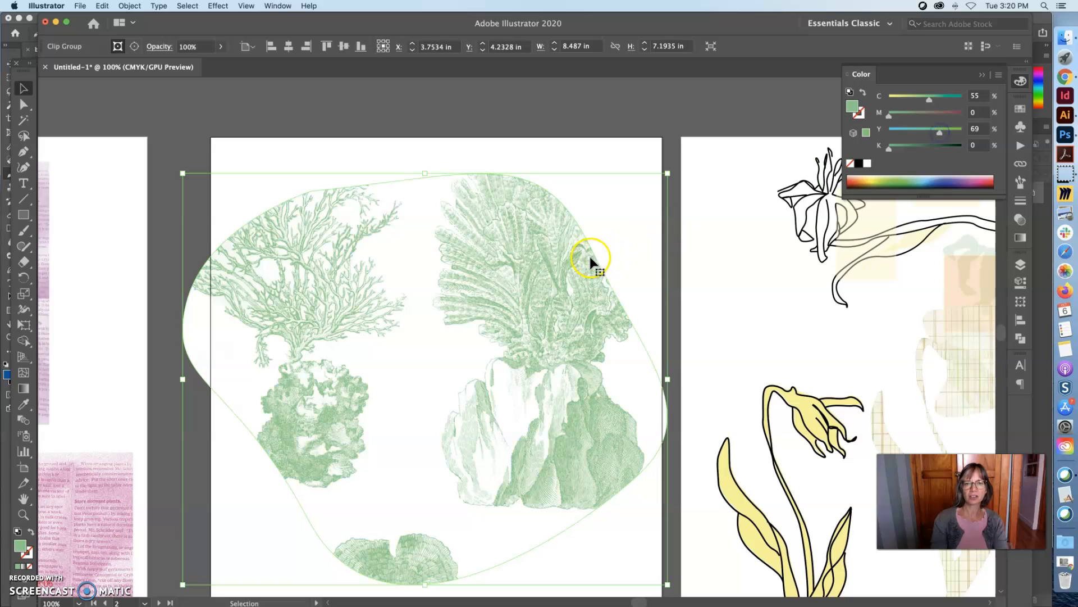
Duplicate the clipped coral, offset the copy down and to the right, and recolor it to C 82, M 39, Y 69, K 0
key("super+c")
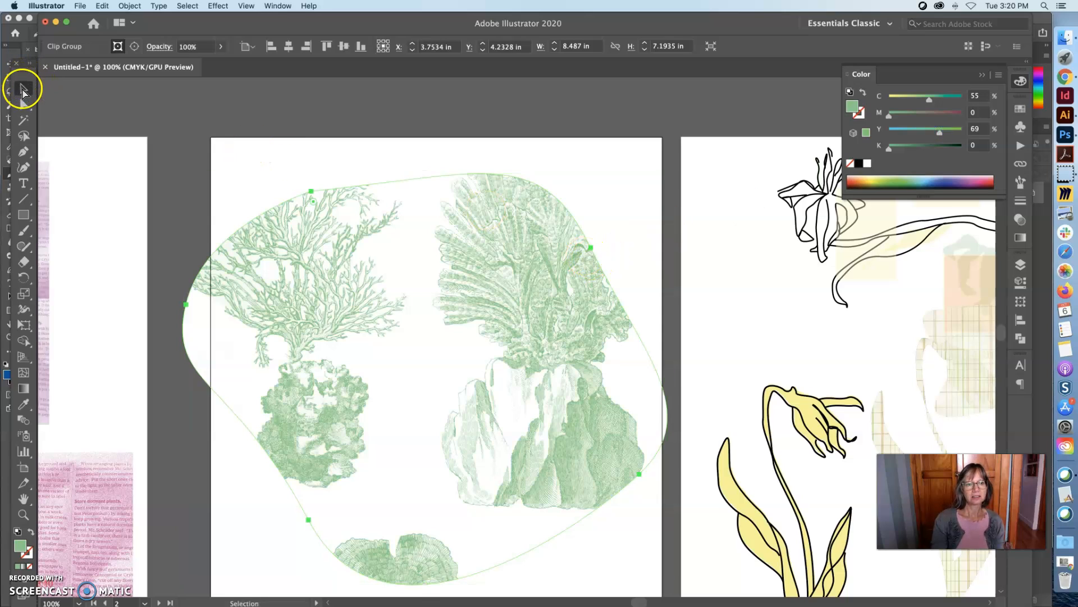
key("super+v")
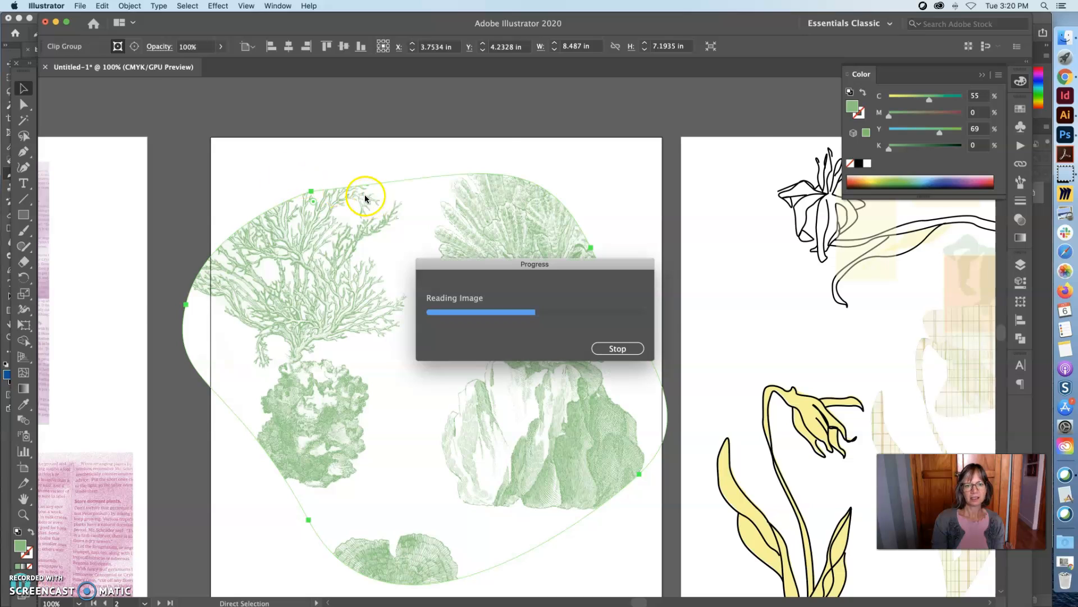
left_click_drag(627, 147, 504, 414)
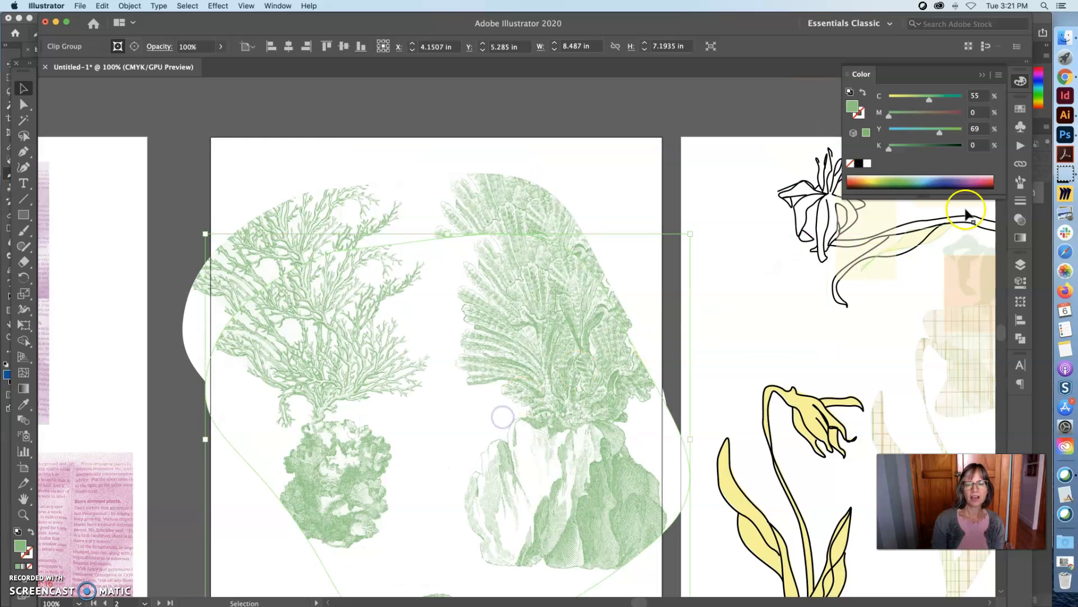
left_click_drag(889, 115, 955, 102)
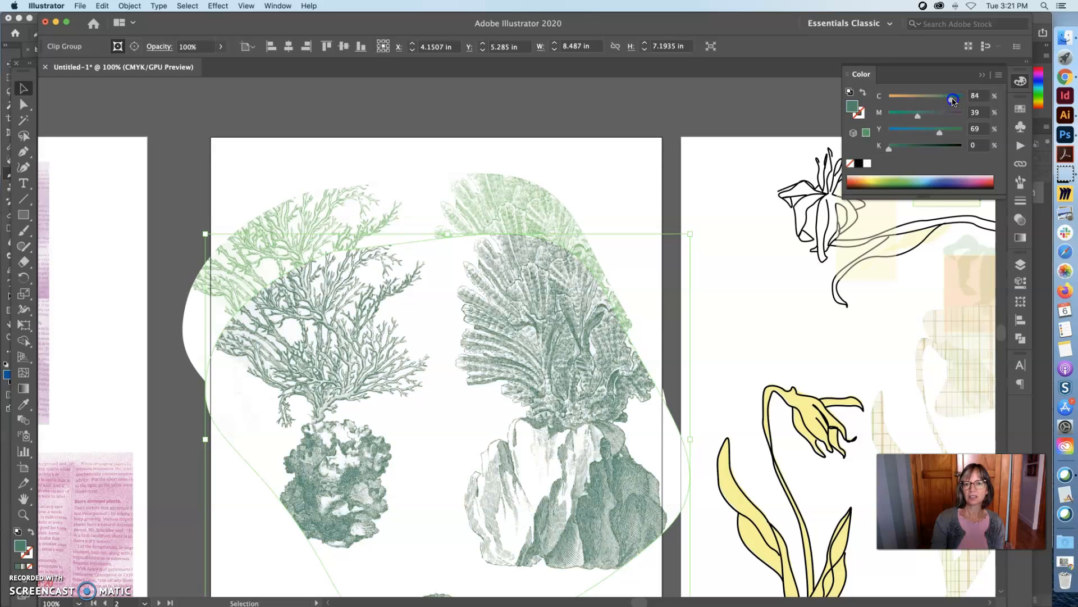
Reduce the dark green coral copy's opacity to 47% and reposition it so it partly overlaps the light green original
left_click(526, 312)
left_click(1020, 220)
left_click(992, 122)
left_click_drag(975, 141, 963, 140)
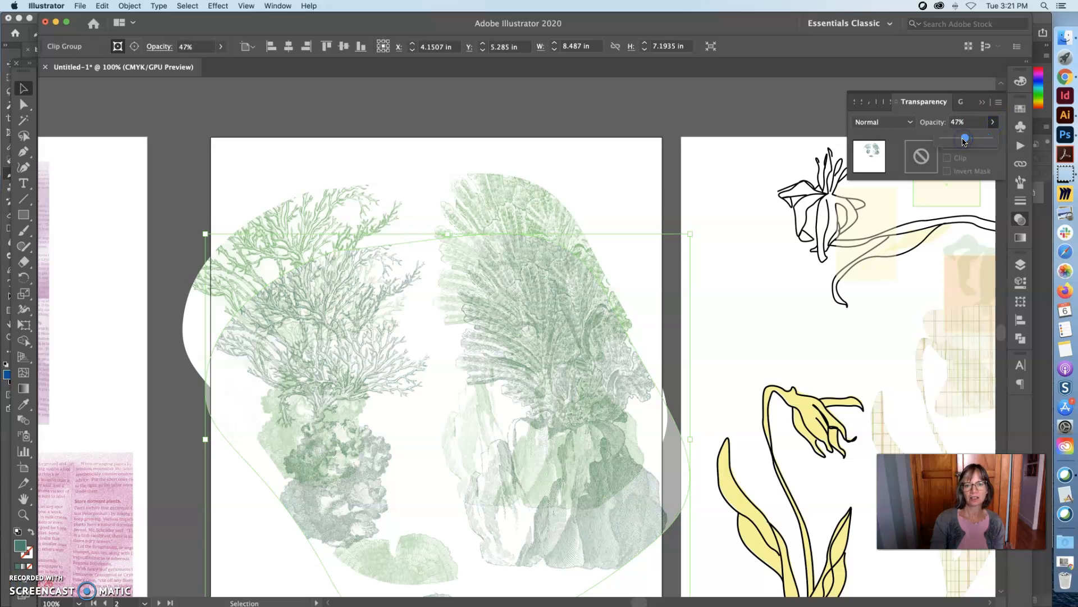
left_click(572, 197)
mouse_move(419, 337)
left_mouse_down()
mouse_move(416, 352)
mouse_move(418, 332)
left_mouse_up()
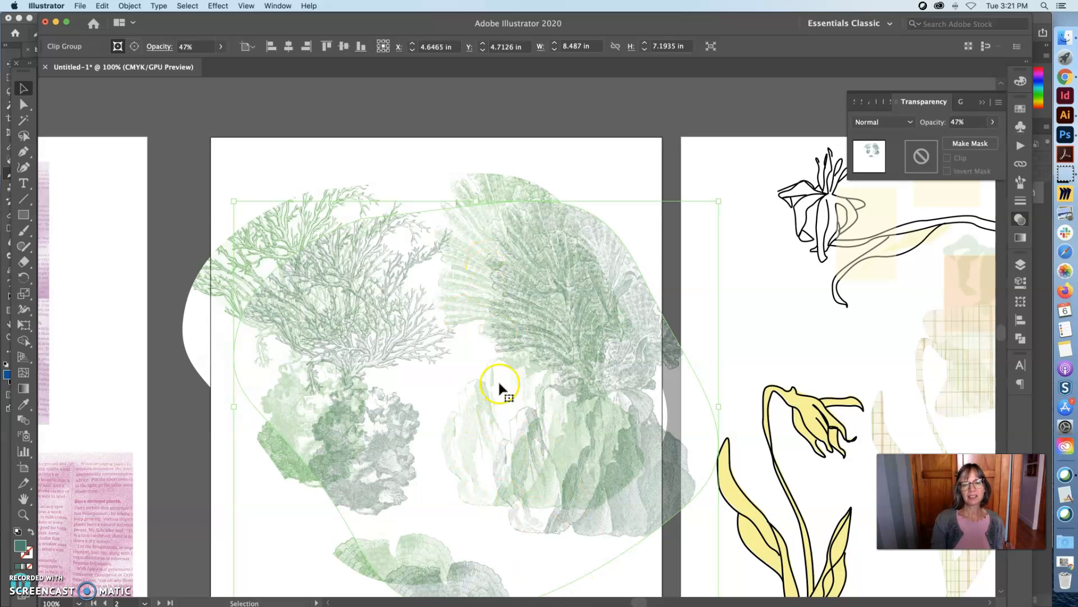
left_click_drag(530, 426, 536, 448)
Try 61% opacity and the color C 37, M 39, Y 0, K 0 on the grid-patterned flower clip group
left_click_drag(643, 602, 656, 603)
left_click(636, 522)
left_click(993, 122)
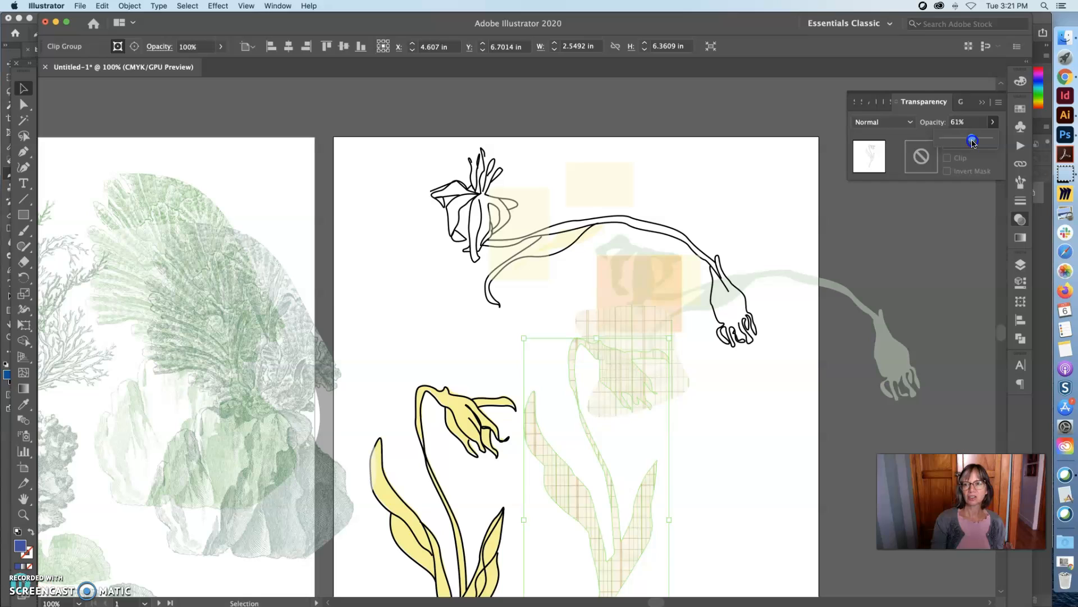
left_click(1020, 81)
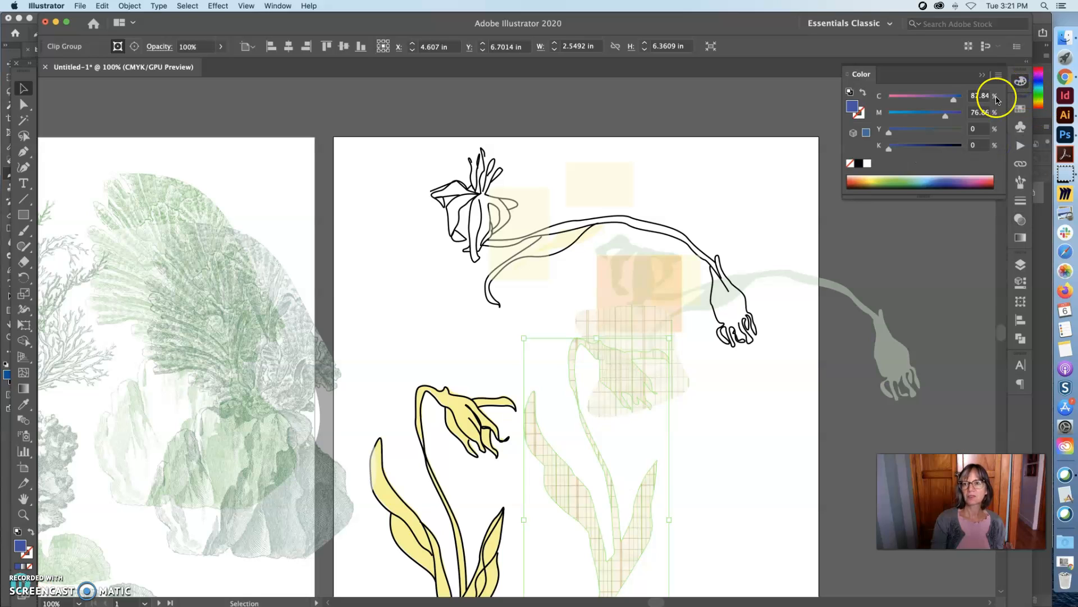
left_click_drag(953, 103, 916, 100)
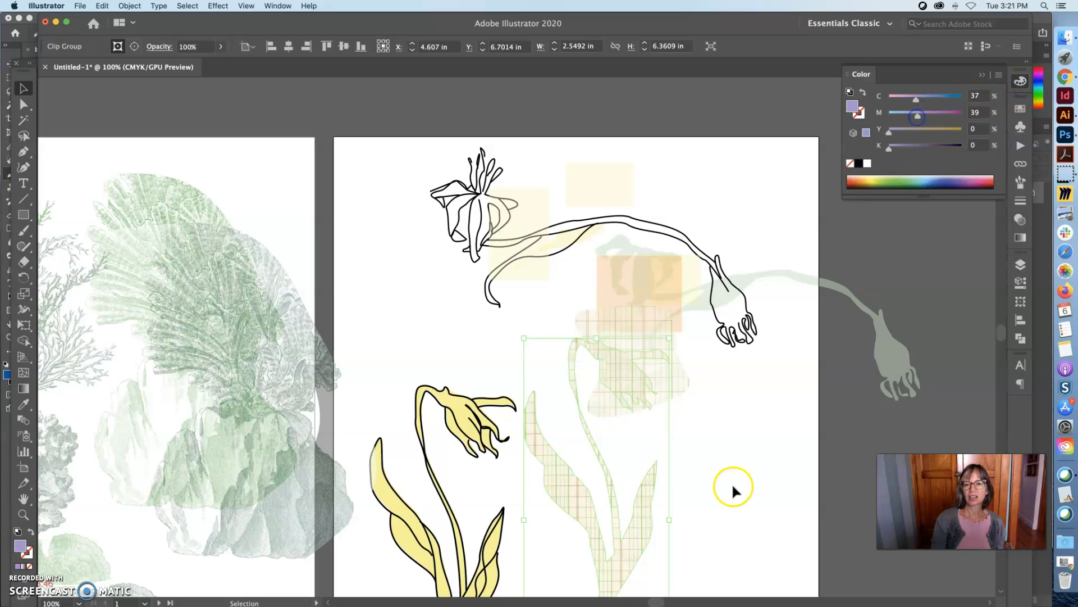
Move the dark green coral copy lower over the light green one, centering it at about X 5.34 in, Y 5.93 in
left_click_drag(654, 602, 646, 604)
left_click(421, 321)
left_click_drag(460, 295, 520, 296)
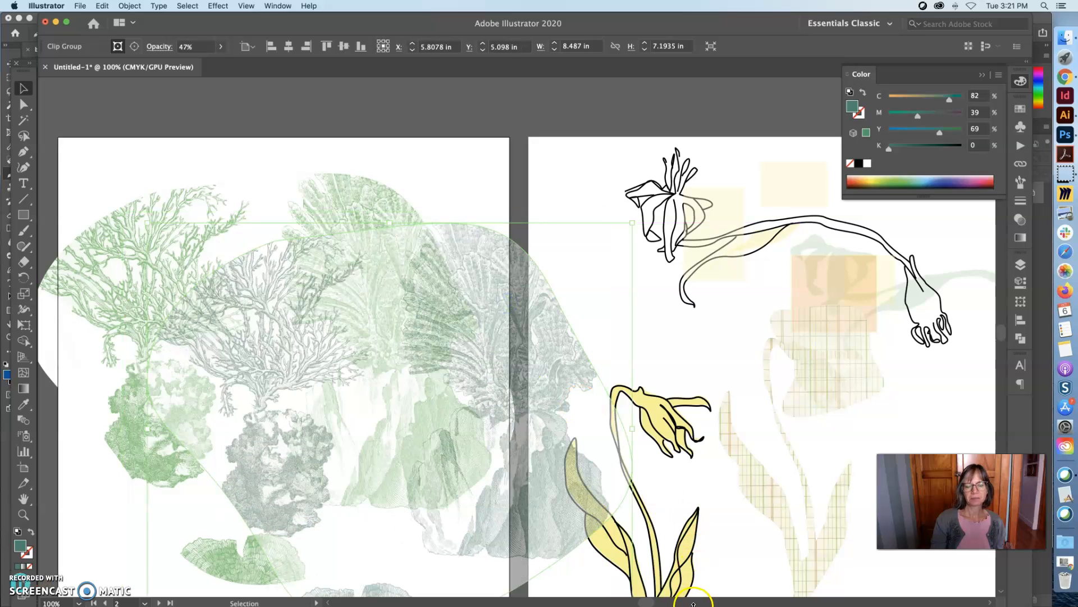
left_click_drag(476, 371, 476, 386)
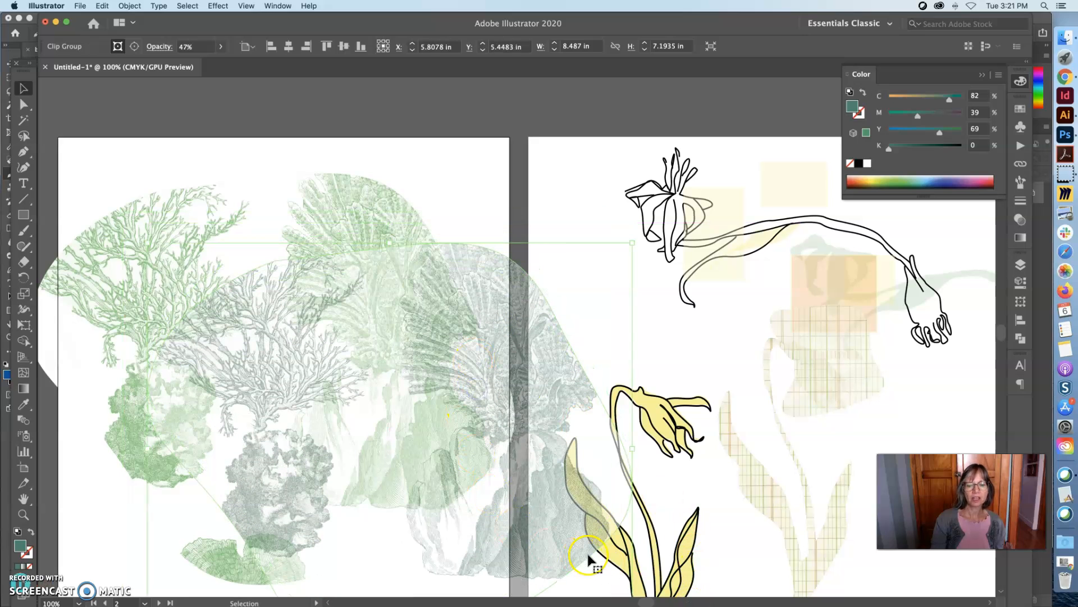
left_click_drag(642, 600, 640, 600)
left_click_drag(501, 355, 475, 383)
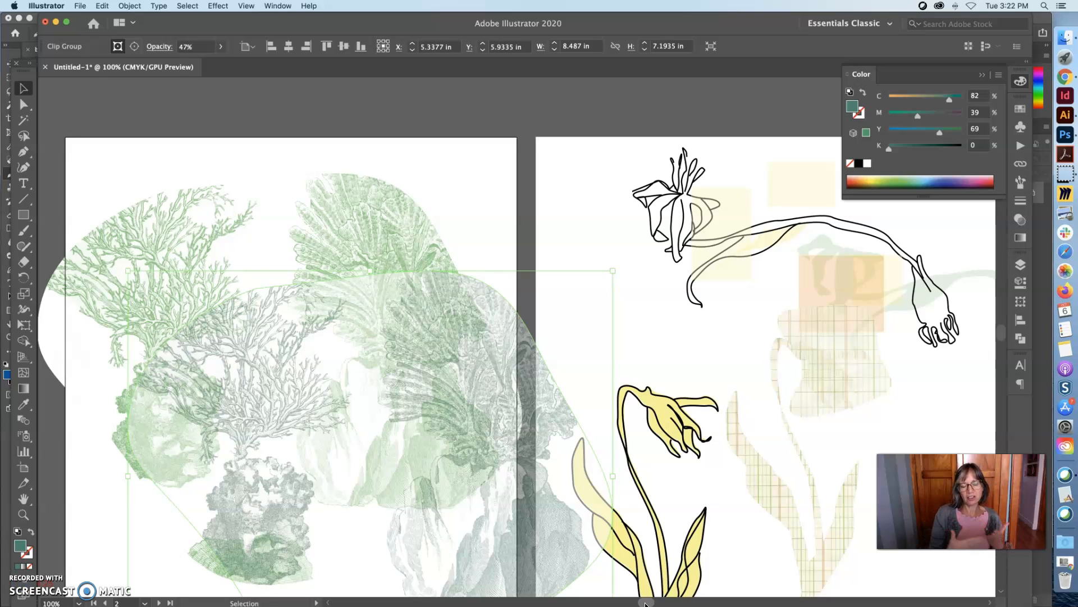
Rearrange the green and purple newspaper images on their artboard, shifting both up and to the right so they overlap slightly
left_click_drag(645, 603, 609, 602)
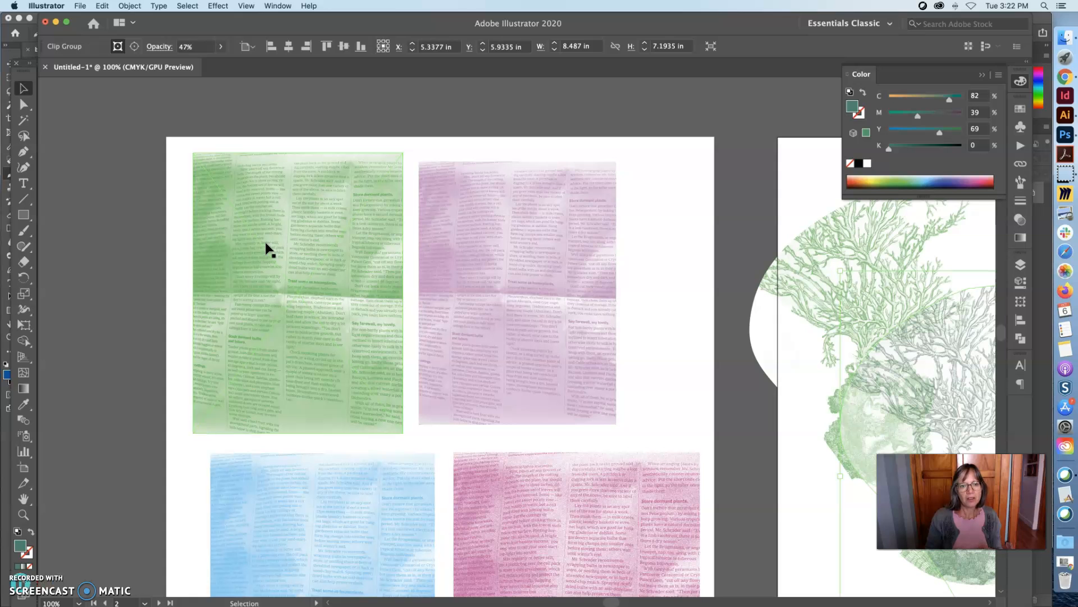
key("z")
left_click(534, 268)
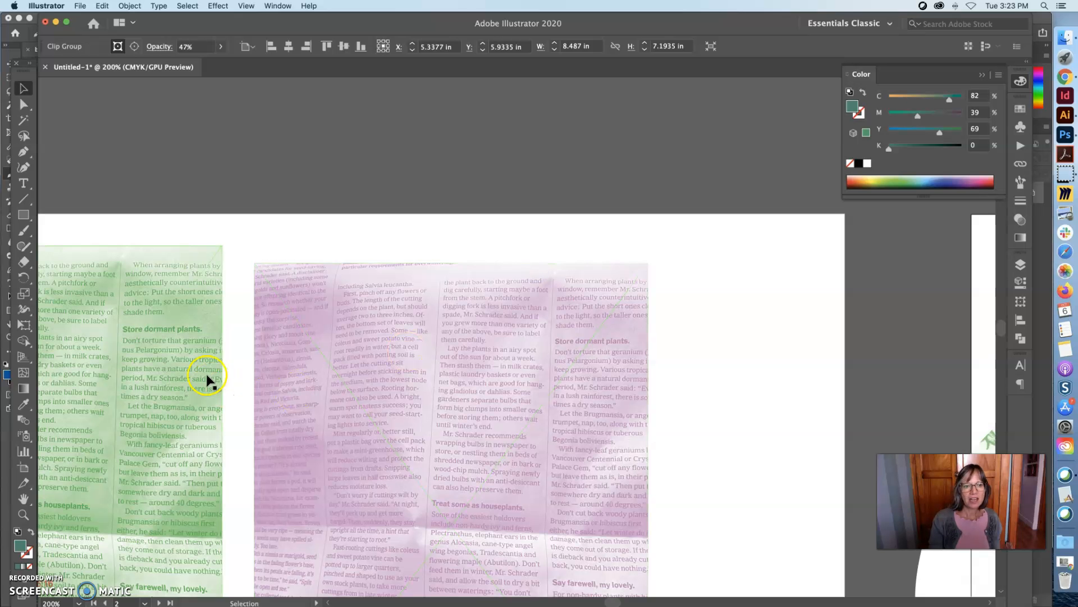
left_click_drag(409, 348, 499, 293)
left_click_drag(181, 346, 375, 259)
left_click_drag(210, 312, 419, 308)
left_click_drag(301, 303, 50, 292)
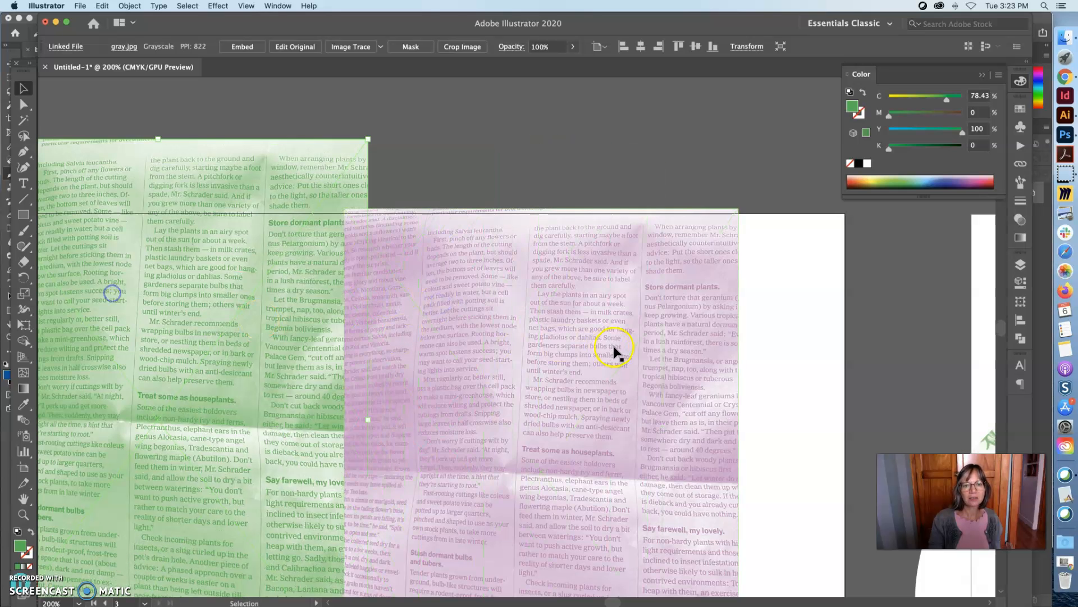
Recolor the purple newspaper image to pale pink, C 6, M 42, Y 0, K 0, and move it right, clear of the green one
left_click(614, 347)
left_click_drag(930, 116, 895, 99)
left_click_drag(666, 317, 746, 301)
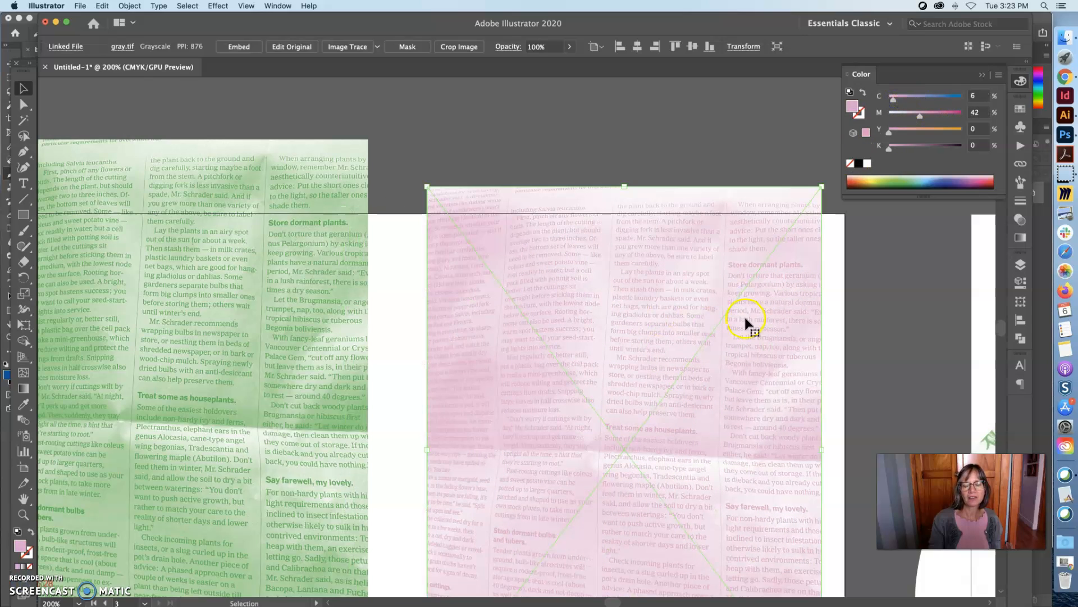
Enlarge the magenta bitmap.png newspaper image and place it below the pale pink one, overlapping the blue newspaper image
scroll(747, 326, "down", 1)
scroll(748, 329, "down", 5)
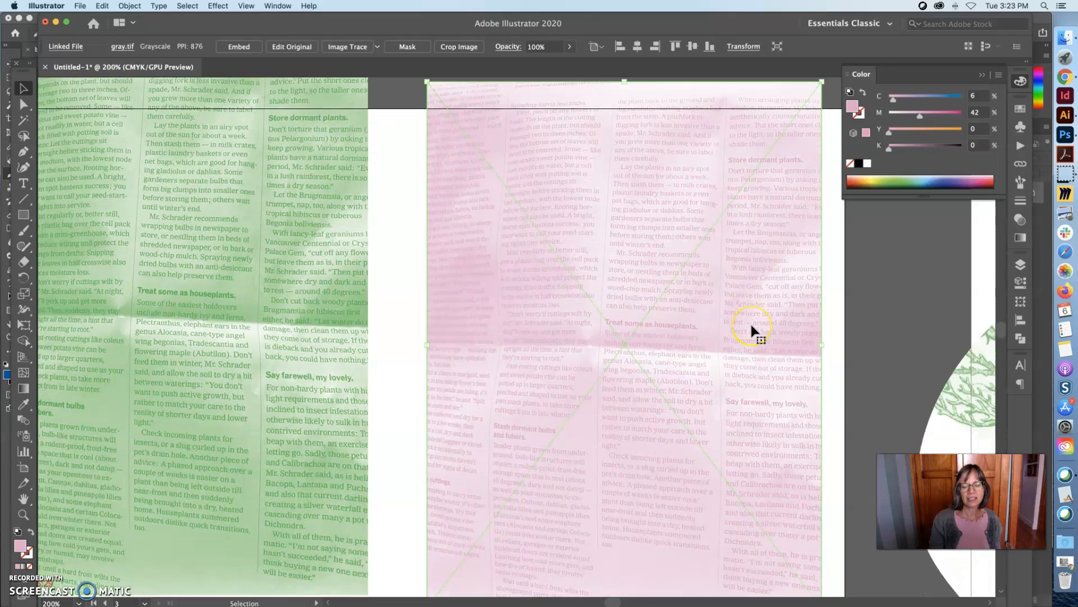
scroll(751, 328, "down", 6)
scroll(751, 326, "down", 10)
scroll(751, 326, "down", 2)
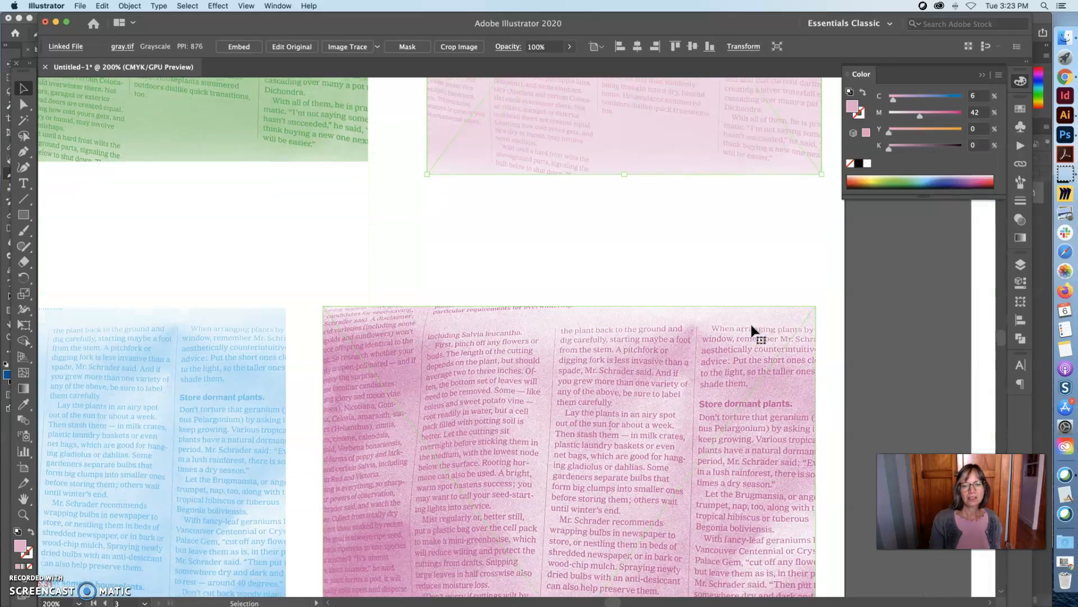
left_click_drag(723, 373, 746, 272)
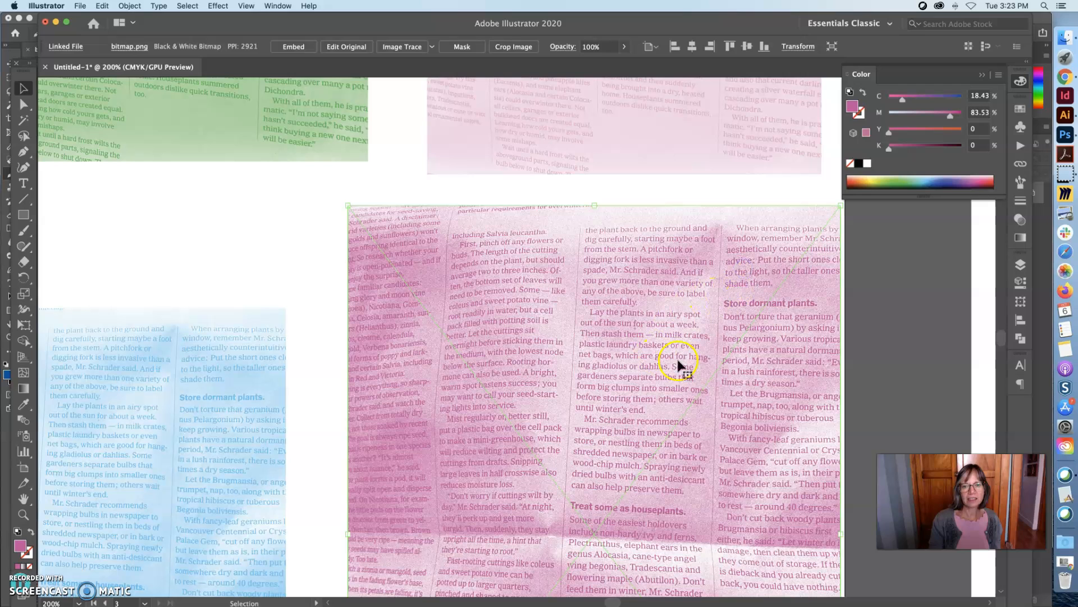
left_click_drag(353, 212, 218, 90)
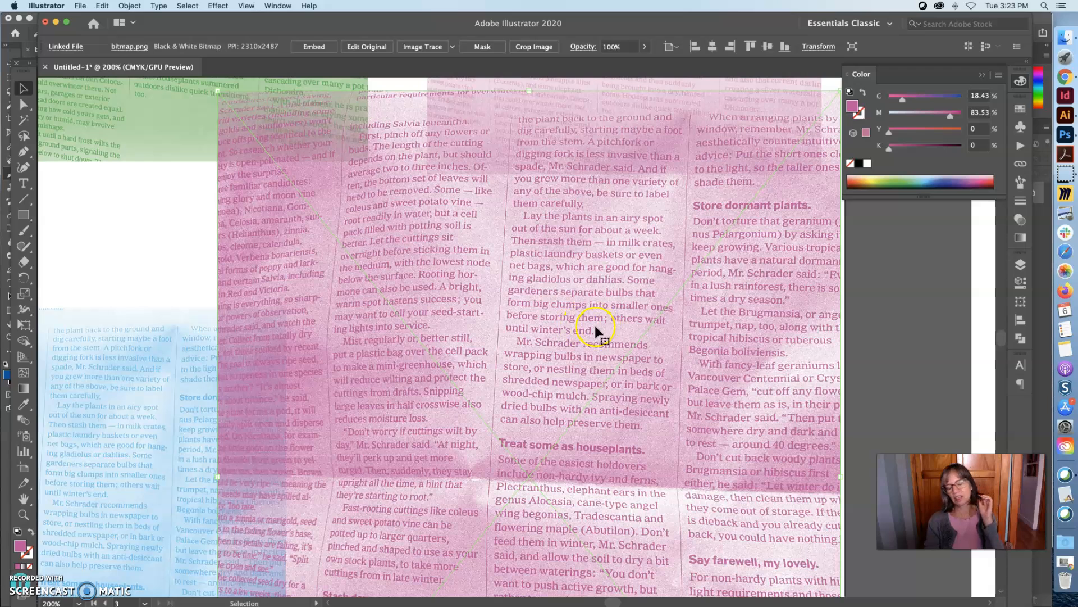
left_click_drag(579, 313, 588, 356)
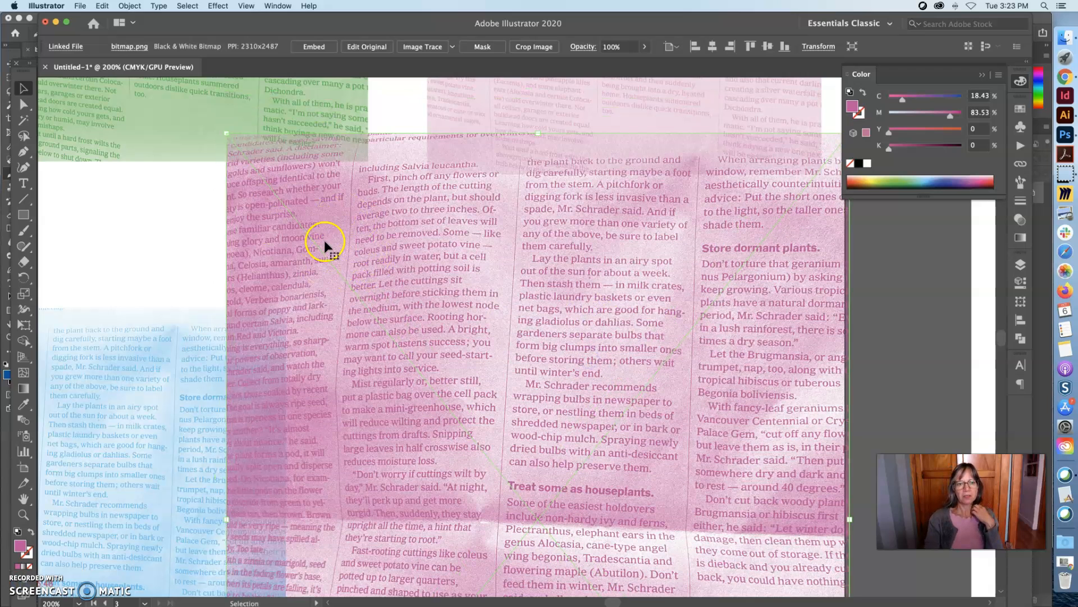
left_click_drag(519, 283, 506, 388)
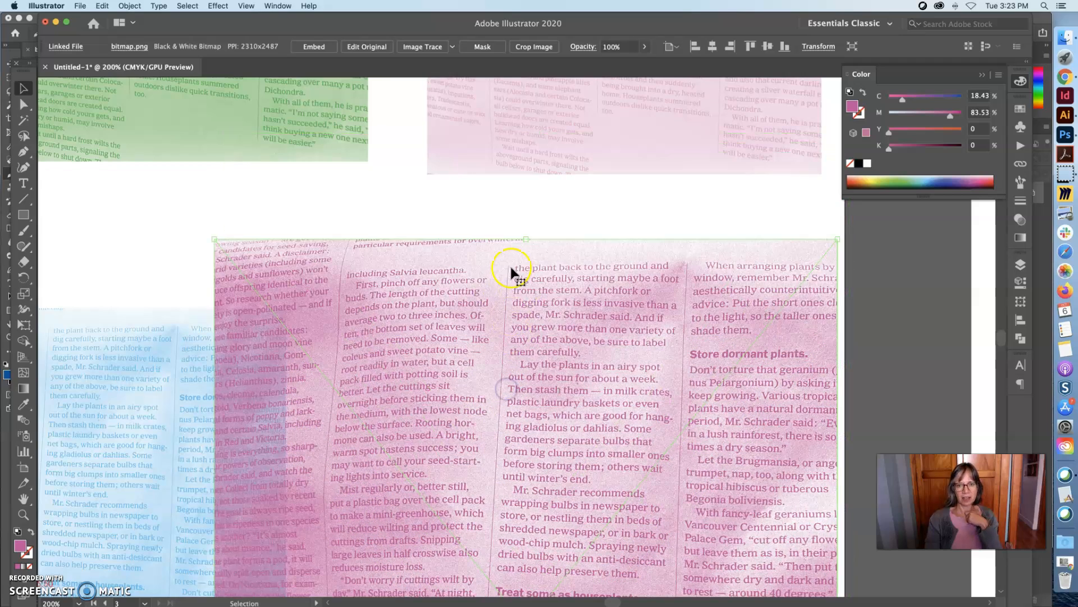
Move the blue newspaper image up and to the left so it sits beside the enlarged magenta one
key("super+space")
left_click(576, 224, "alt+super")
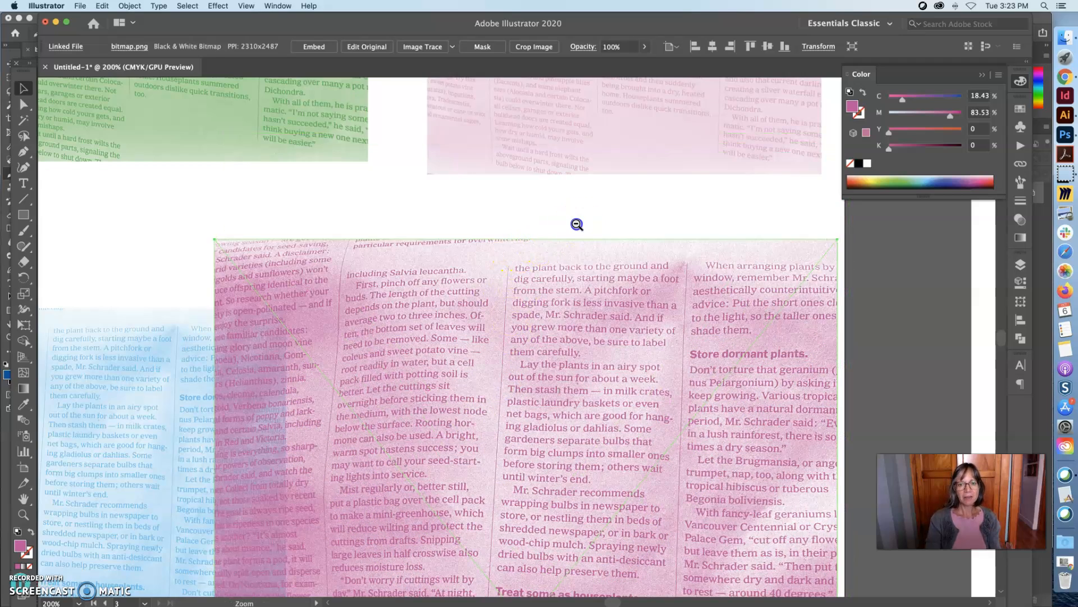
left_click(577, 224, "alt+super")
left_click(539, 284, "alt+super")
left_click_drag(273, 463, 232, 420)
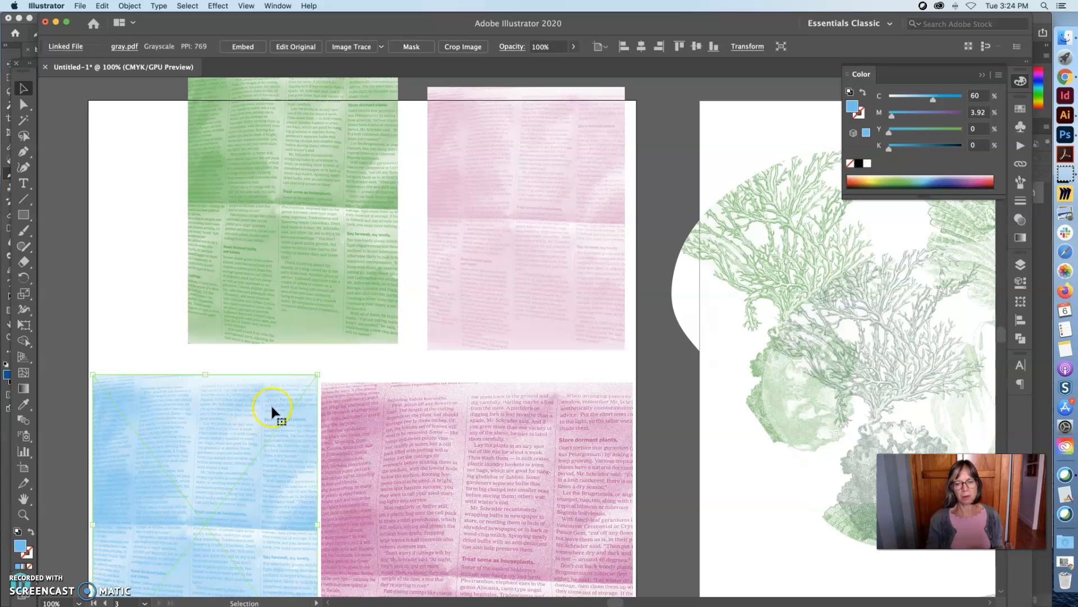
Switch to Photoshop and convert the newspaper photo bitmap.png to Grayscale mode, discarding its color information
left_click(1065, 134)
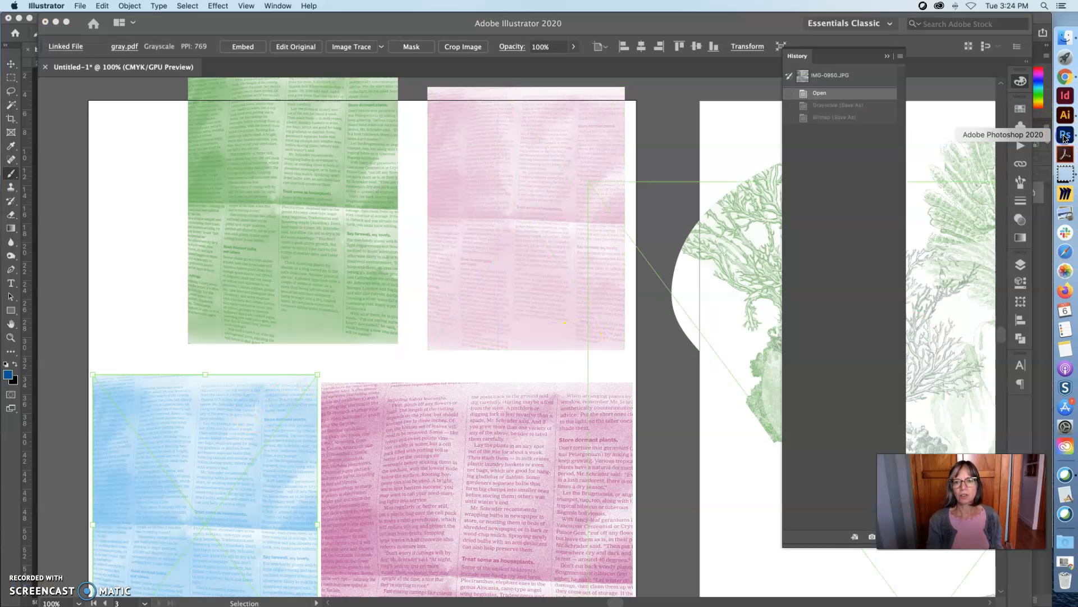
scroll(731, 278, "up", 3)
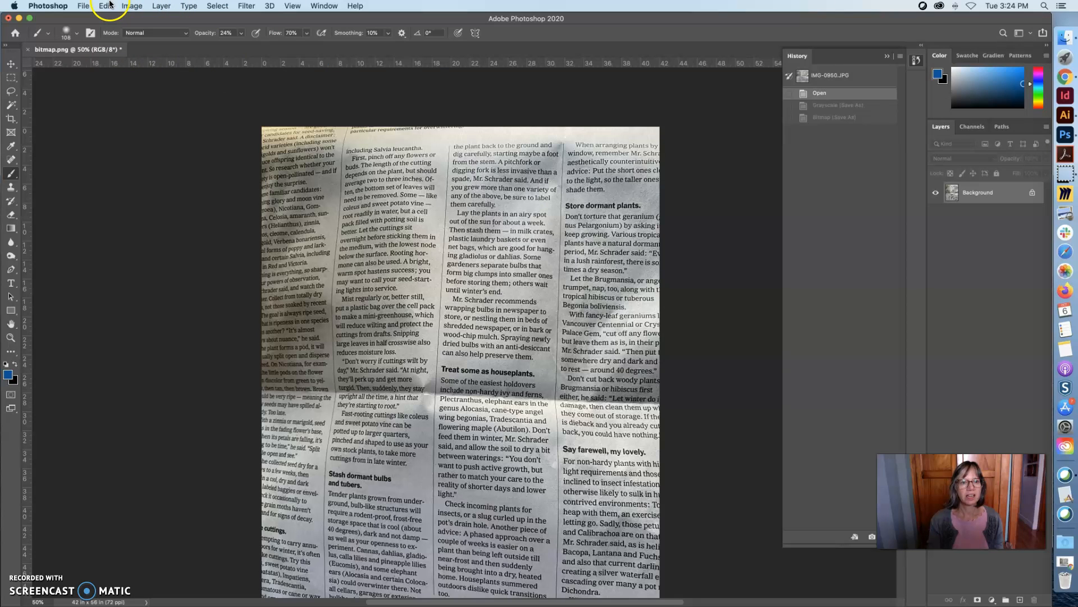
left_click(132, 6)
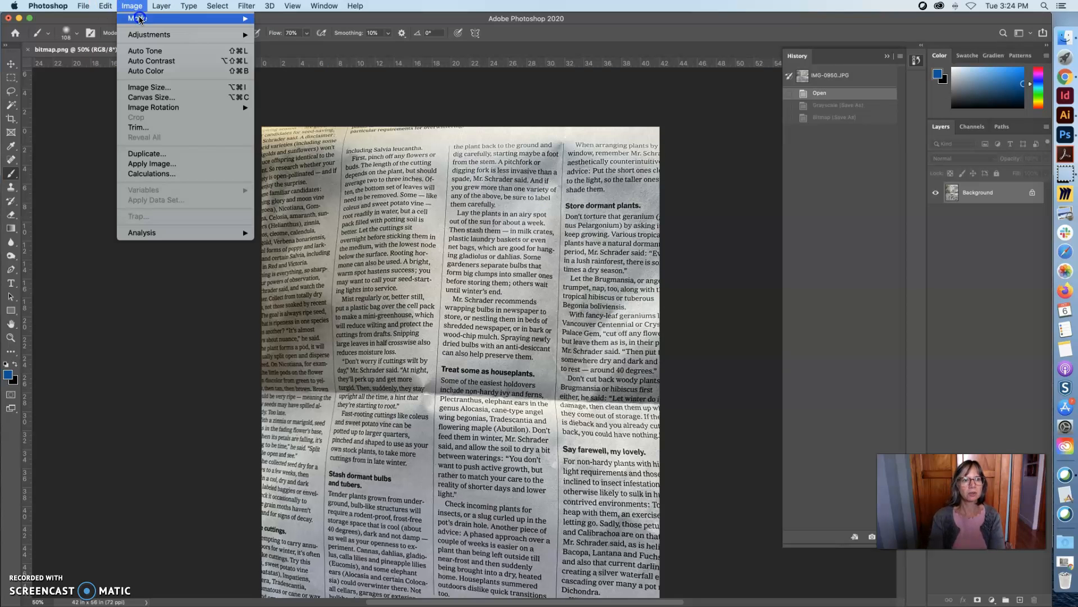
mouse_move(139, 20)
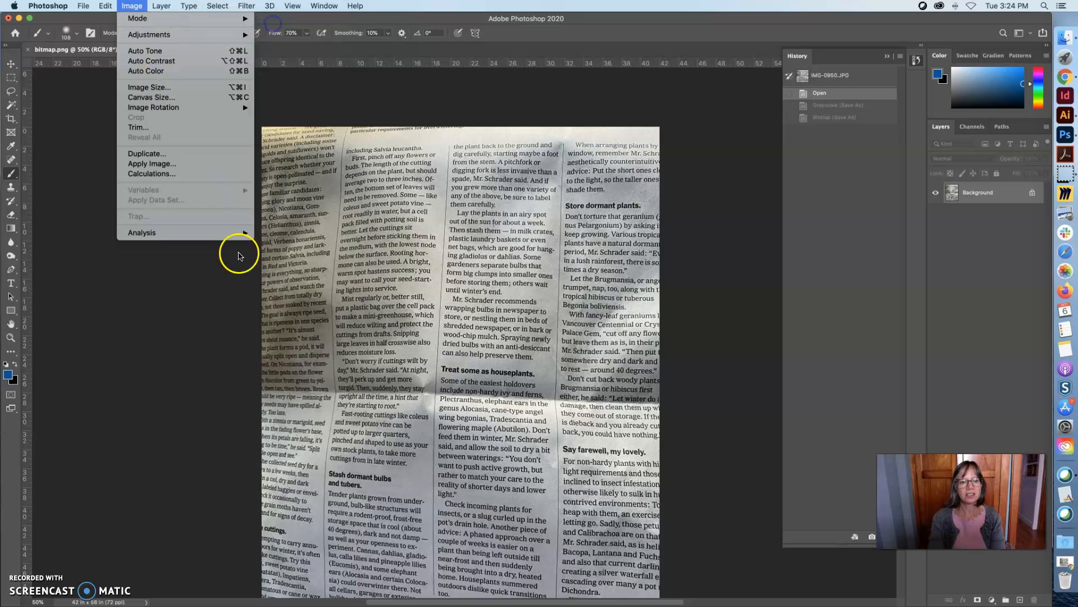
left_click(240, 253)
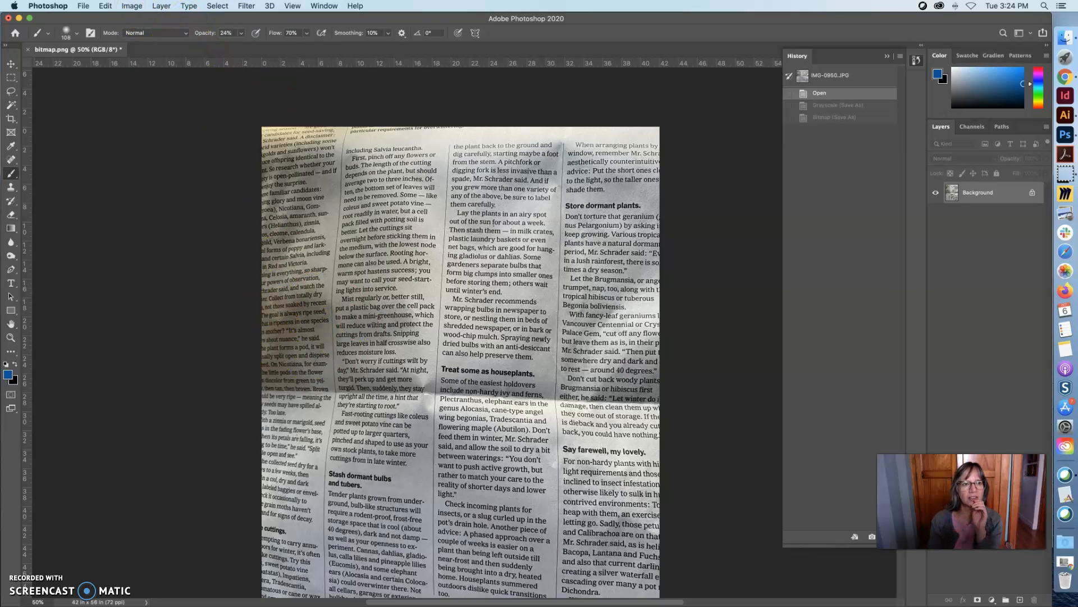
left_click(132, 7)
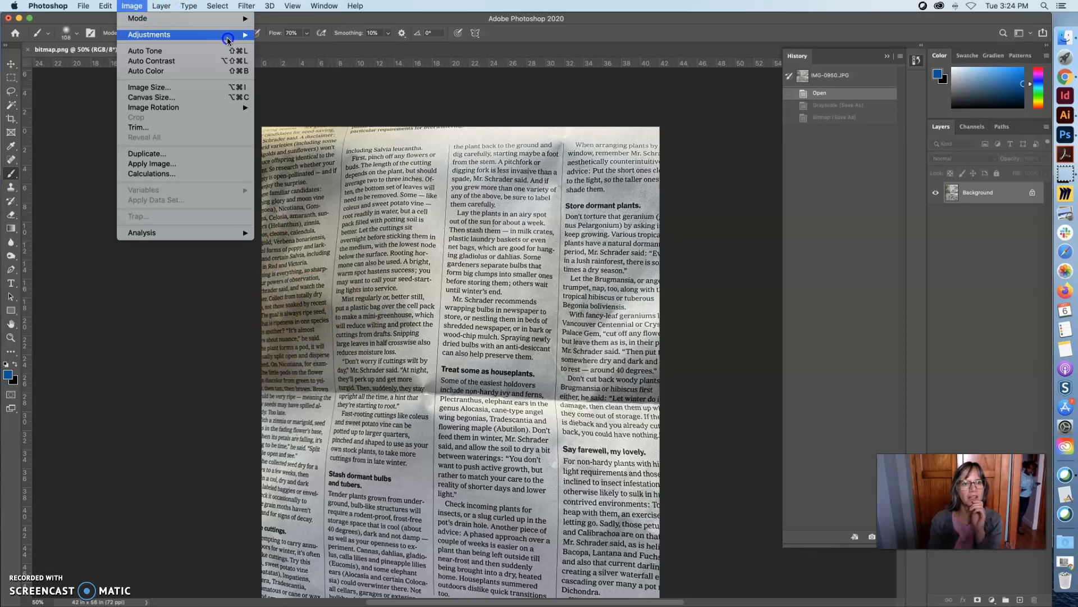
left_click(302, 32)
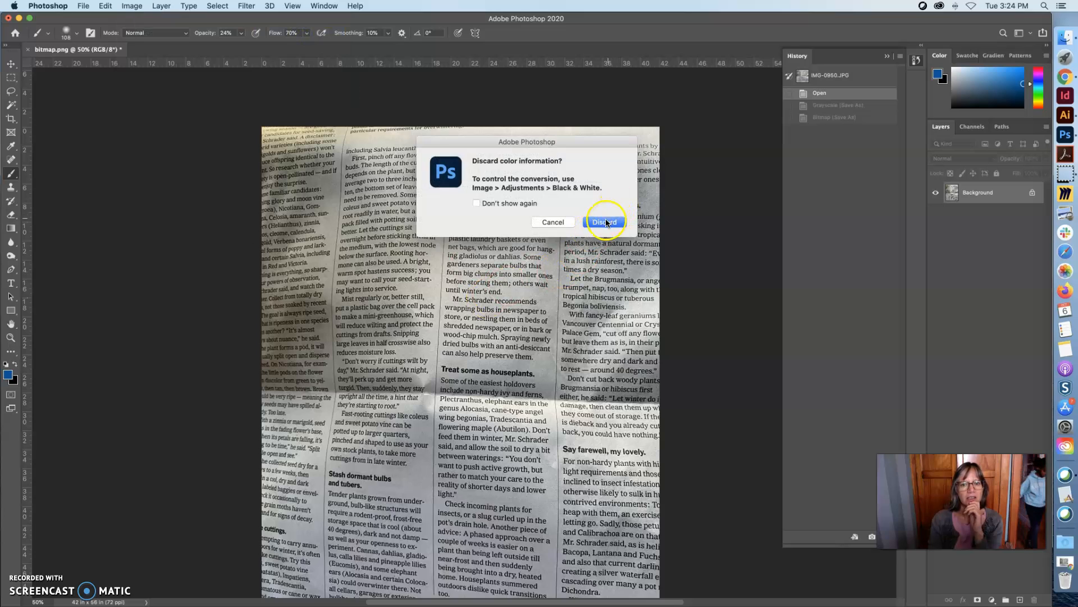
left_click(601, 222)
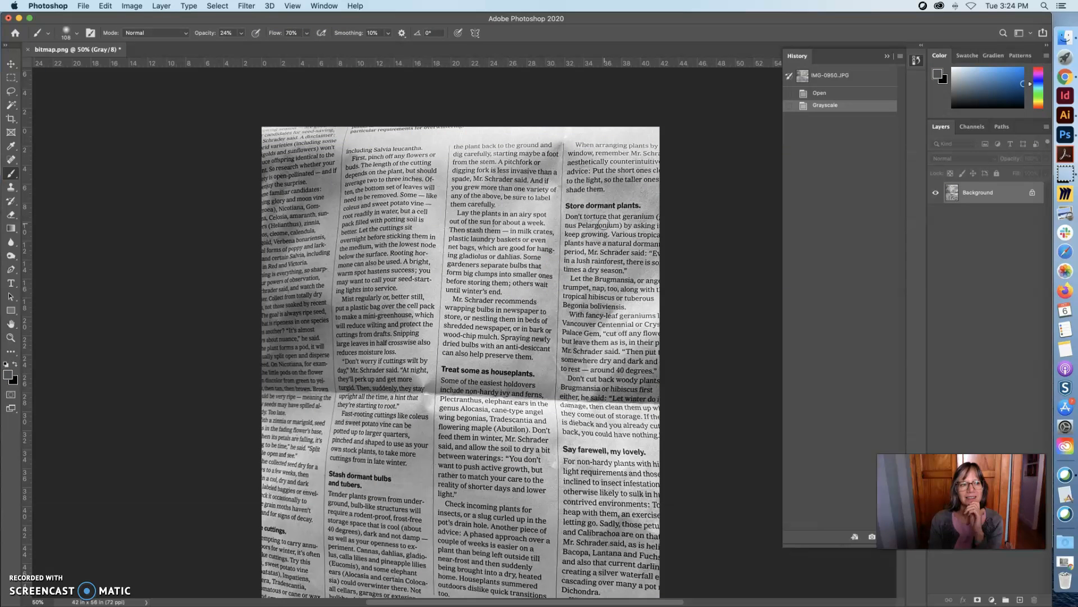
left_click(602, 238)
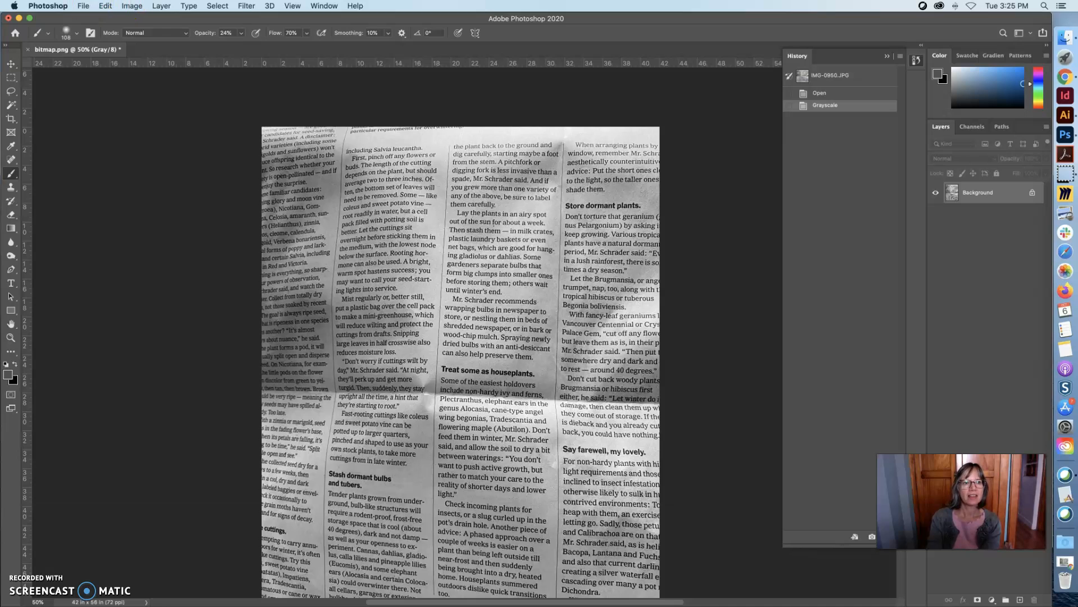
Save the grayscale newspaper image to the Desktop as the JPEG bitmap.jpg with maximum quality 12
left_click(83, 5)
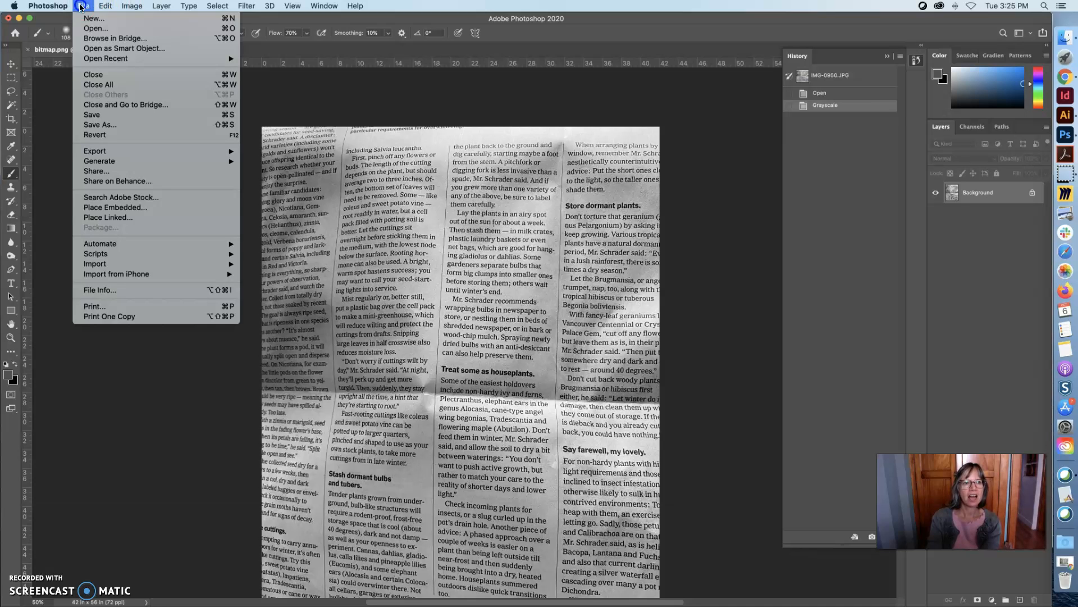
left_click(101, 128)
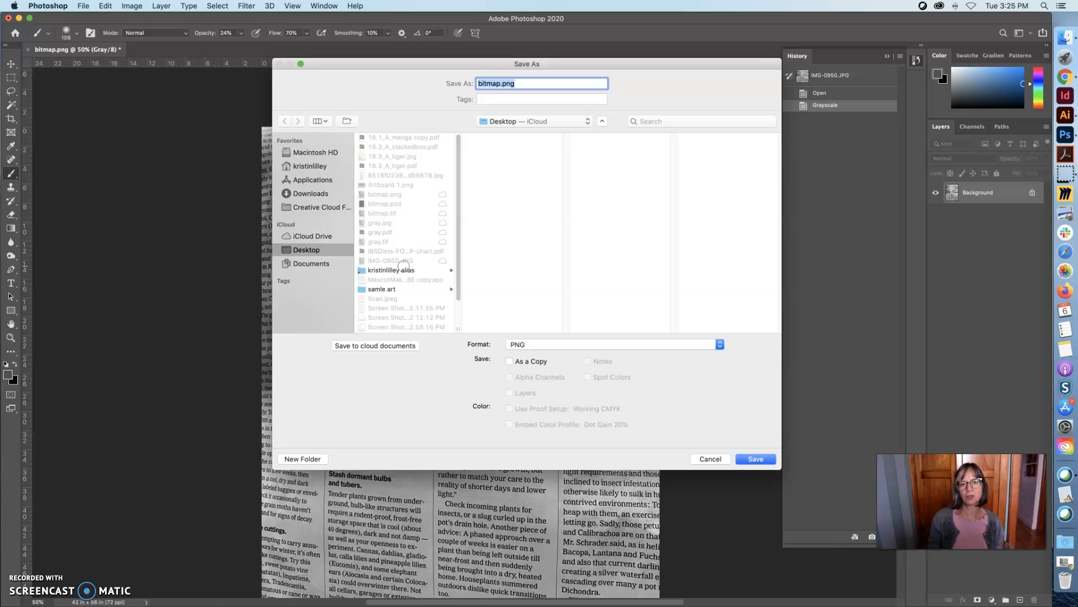
left_click(590, 344)
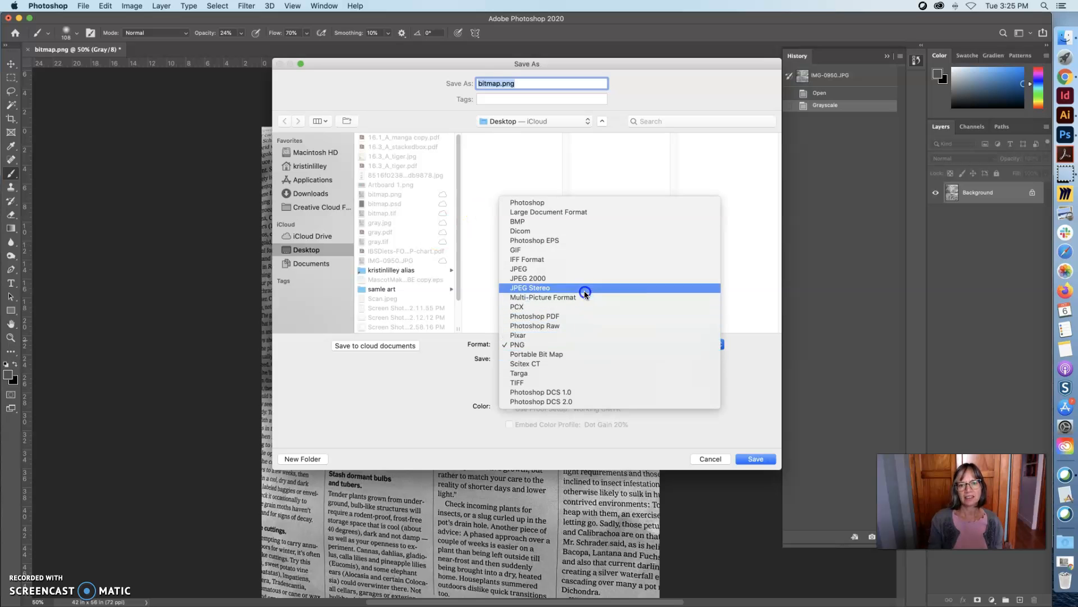
left_click(582, 269)
left_click(758, 458)
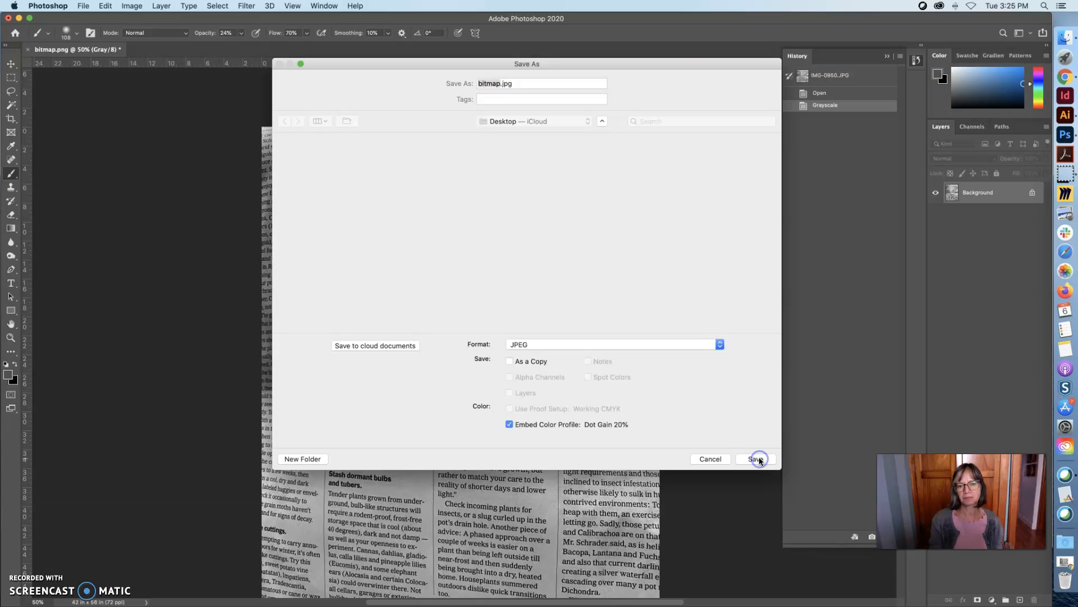
left_click(587, 174)
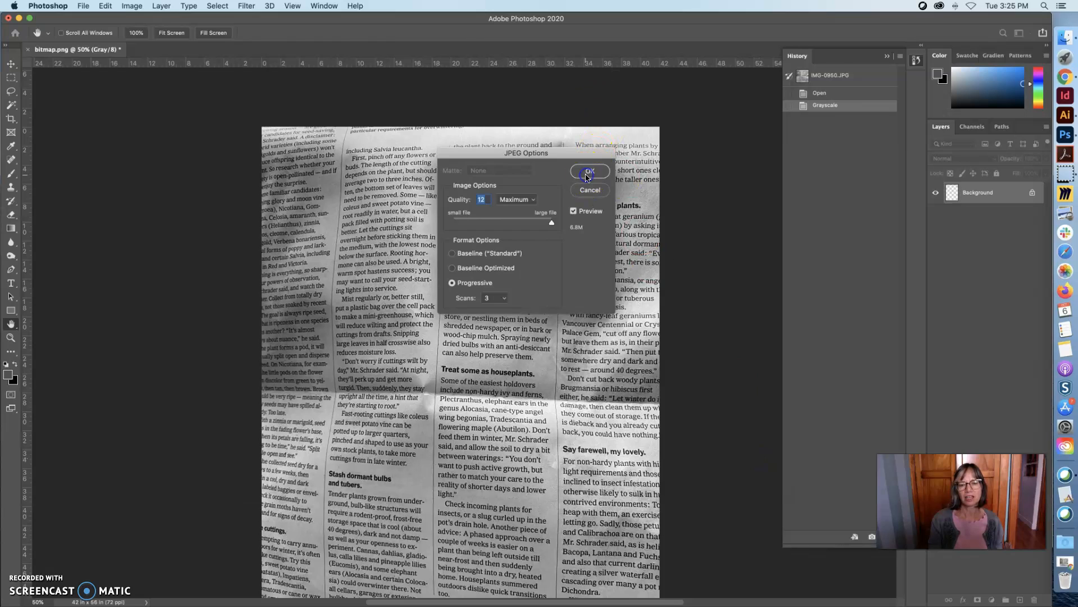
key("b")
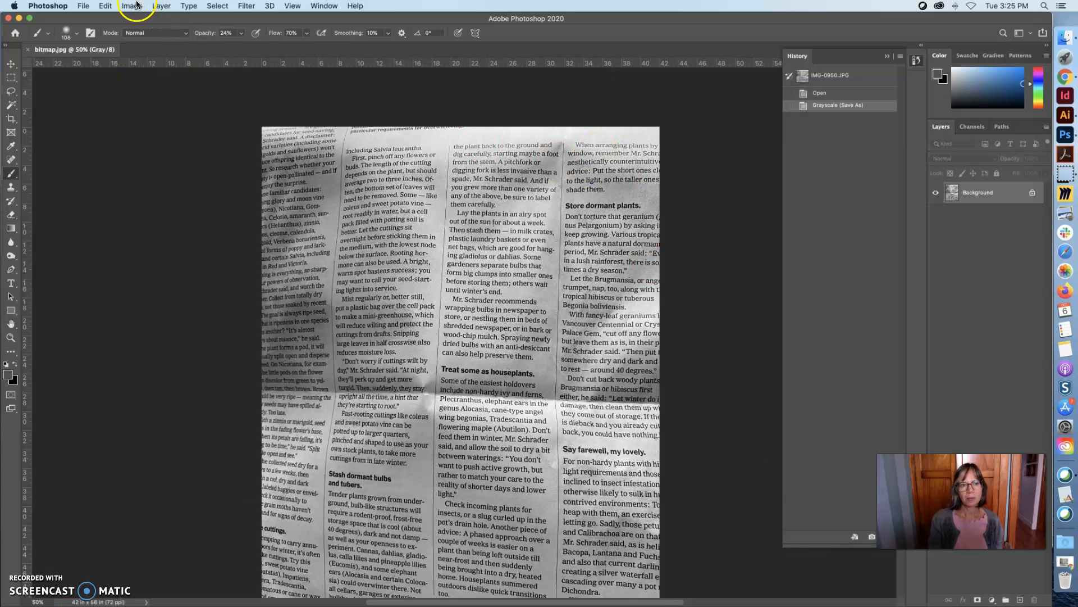
Convert the grayscale newspaper image to Bitmap mode with an output of 300 pixels/inch and the Diffusion Dither method
left_click(133, 6)
left_click(135, 18)
left_click(275, 22)
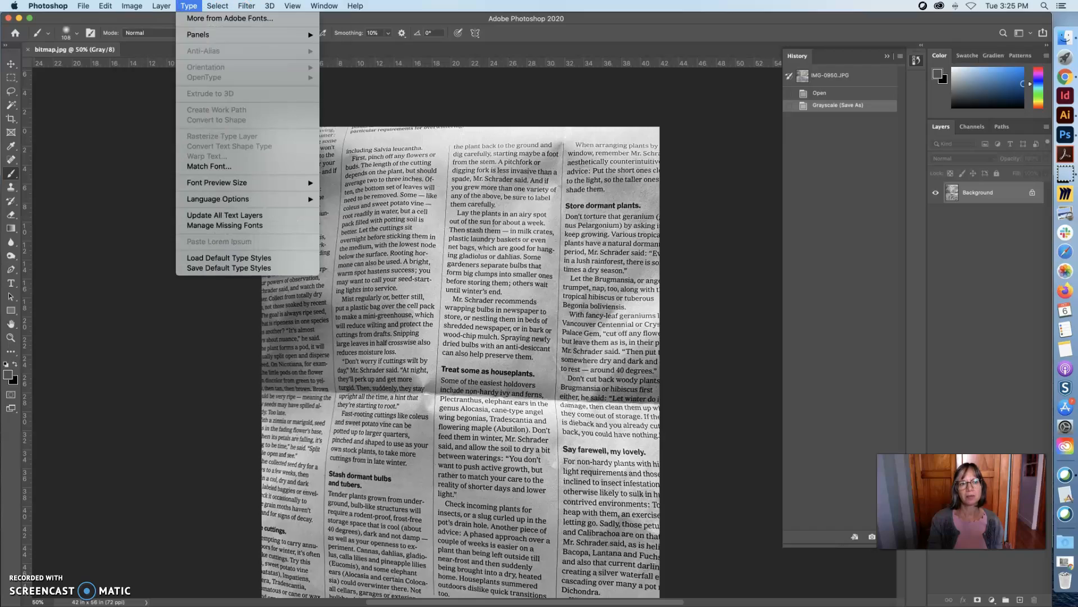
left_click(503, 228)
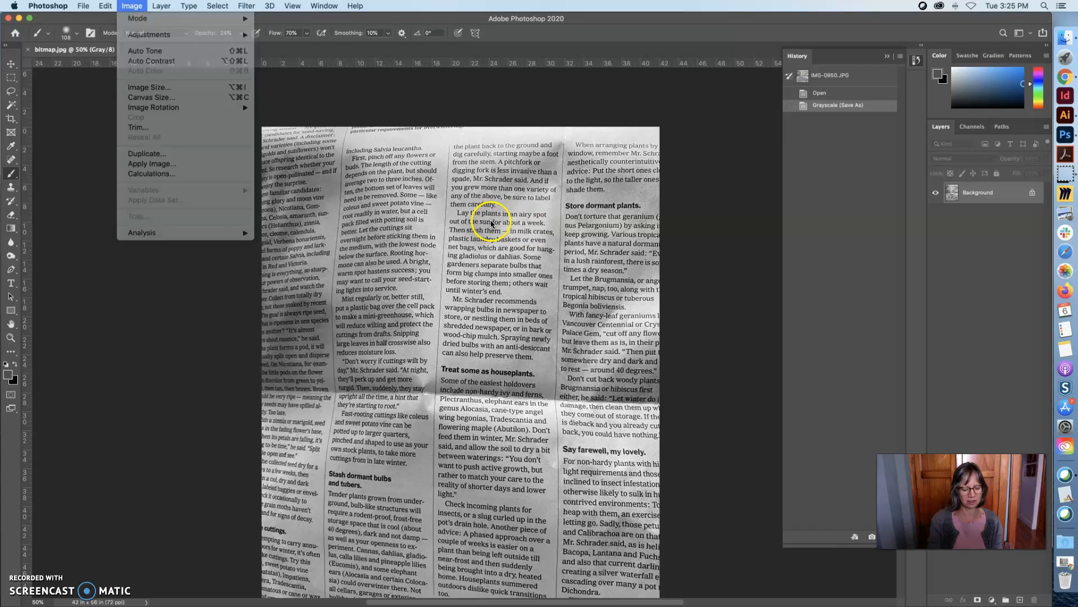
scroll(487, 230, "up", 2)
scroll(488, 230, "up", 1)
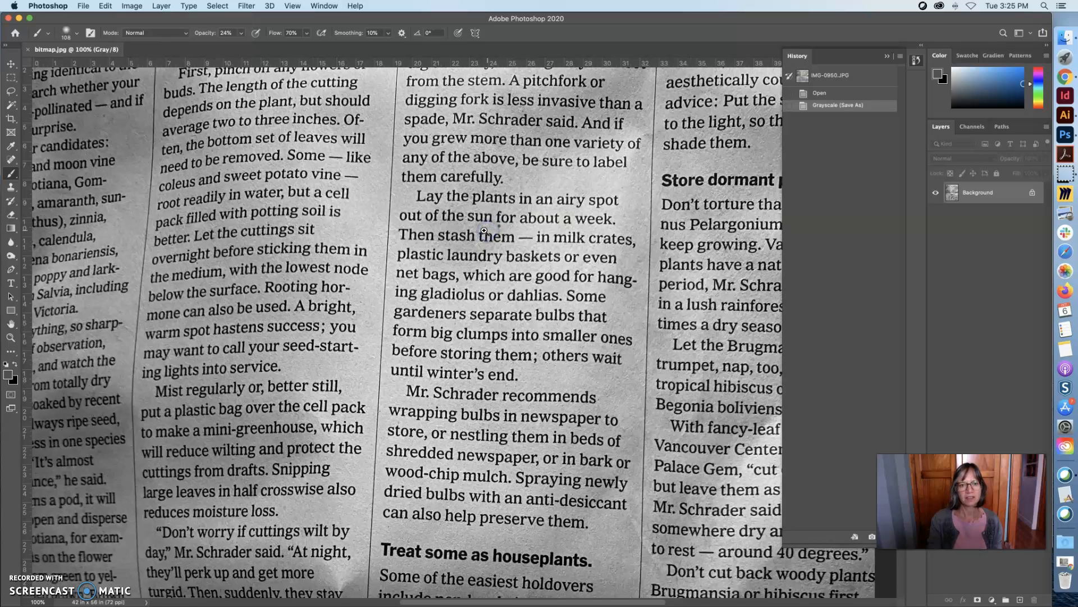
scroll(484, 231, "up", 3)
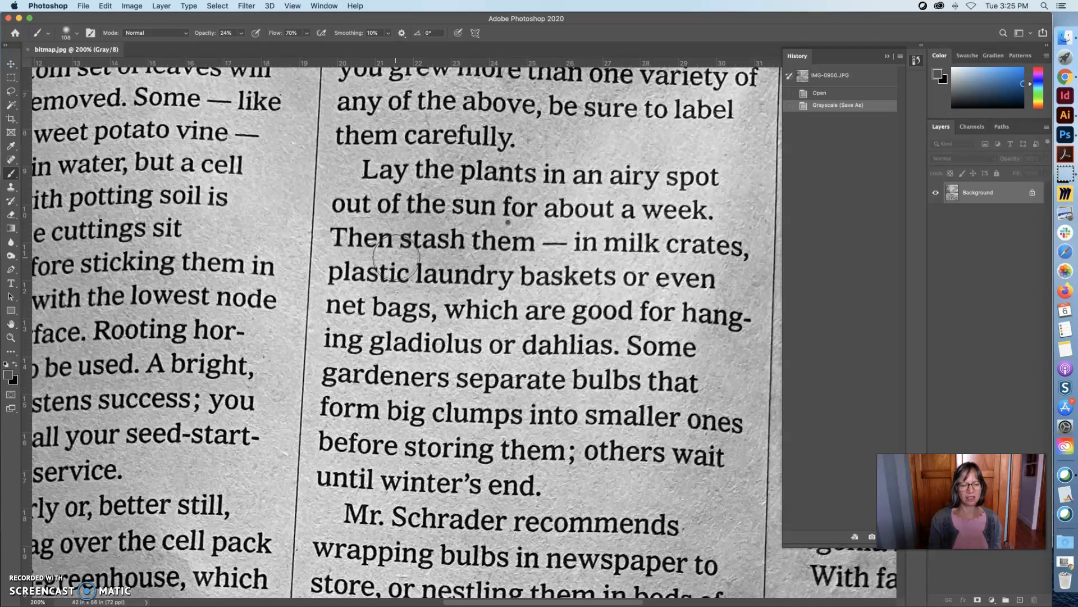
left_click(132, 6)
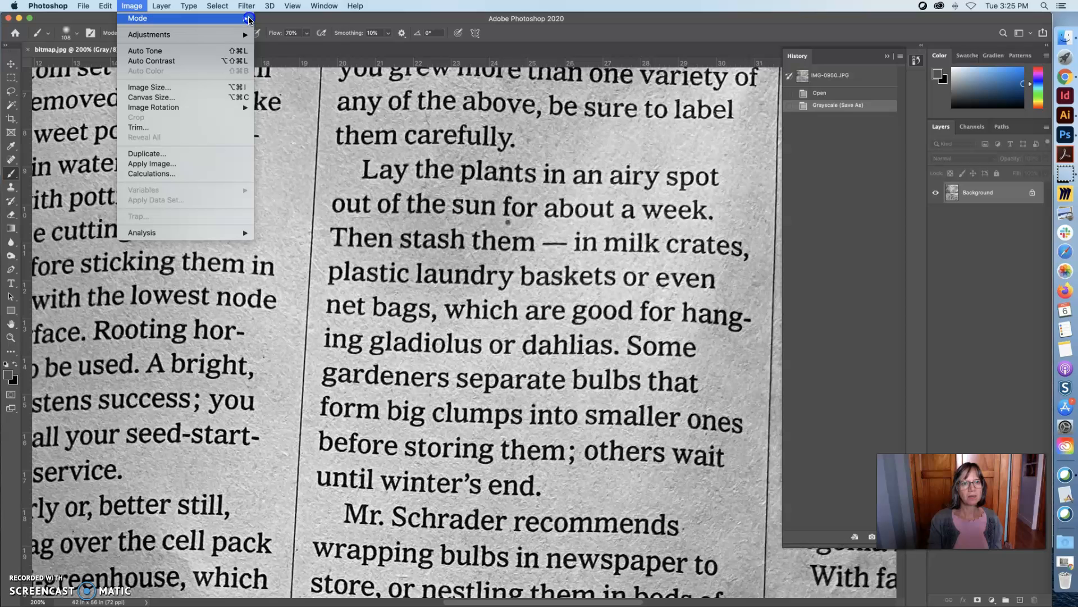
left_click(280, 19)
left_click(603, 275)
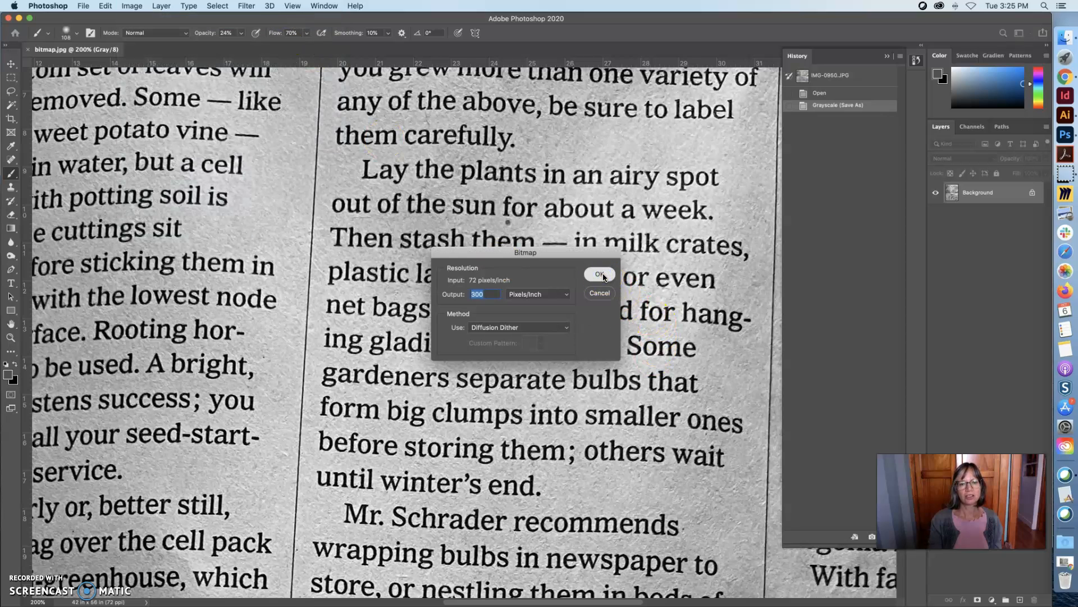
Examine the dither pattern of the bitmap newspaper image close up around the text and paper texture
scroll(531, 269, "up", 3)
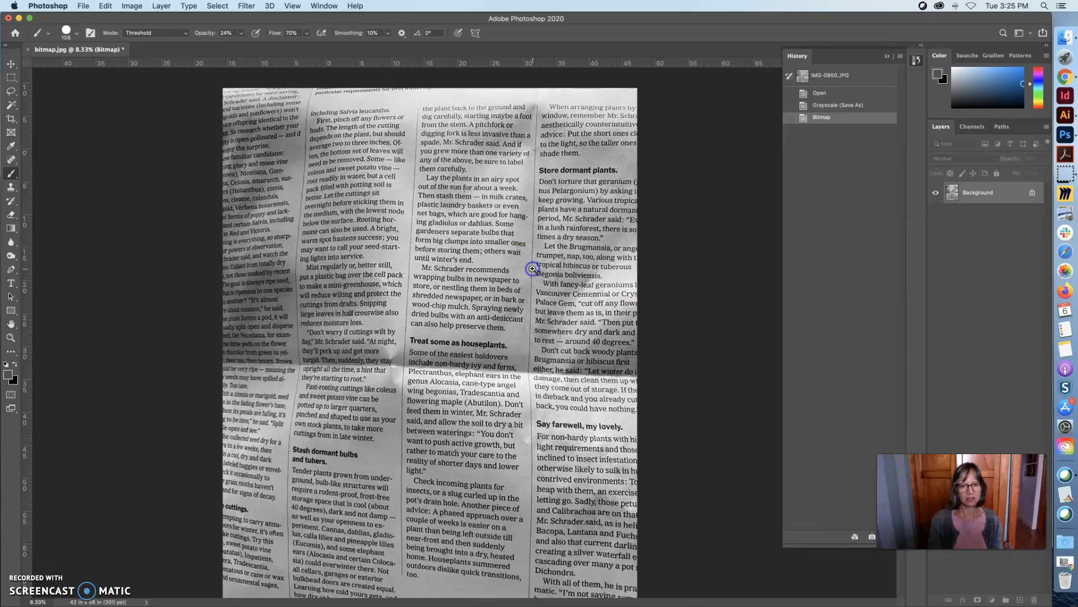
scroll(472, 269, "up", 3)
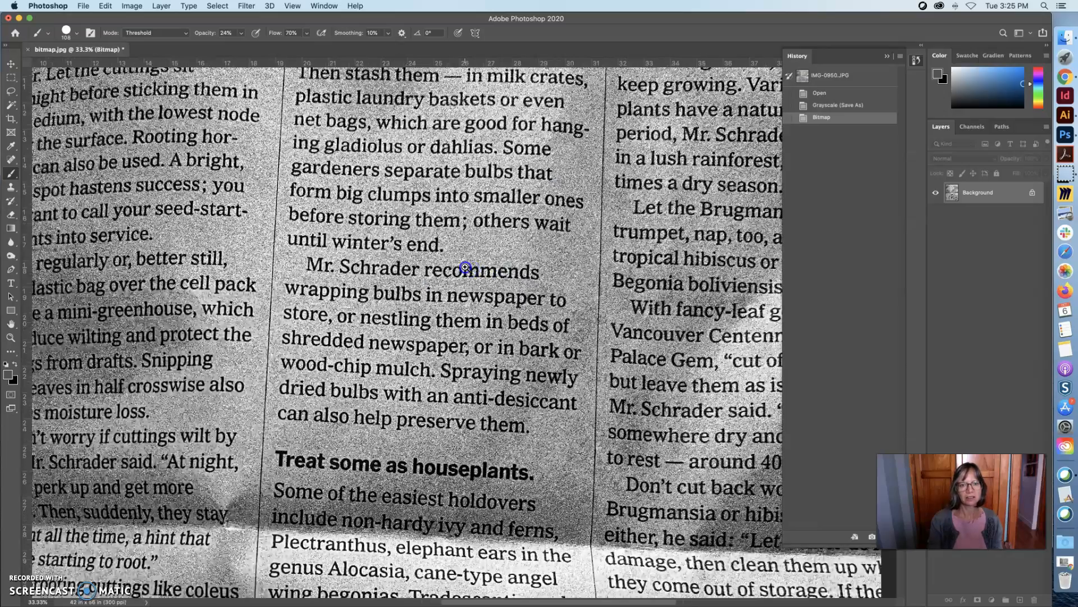
scroll(464, 259, "up", 1)
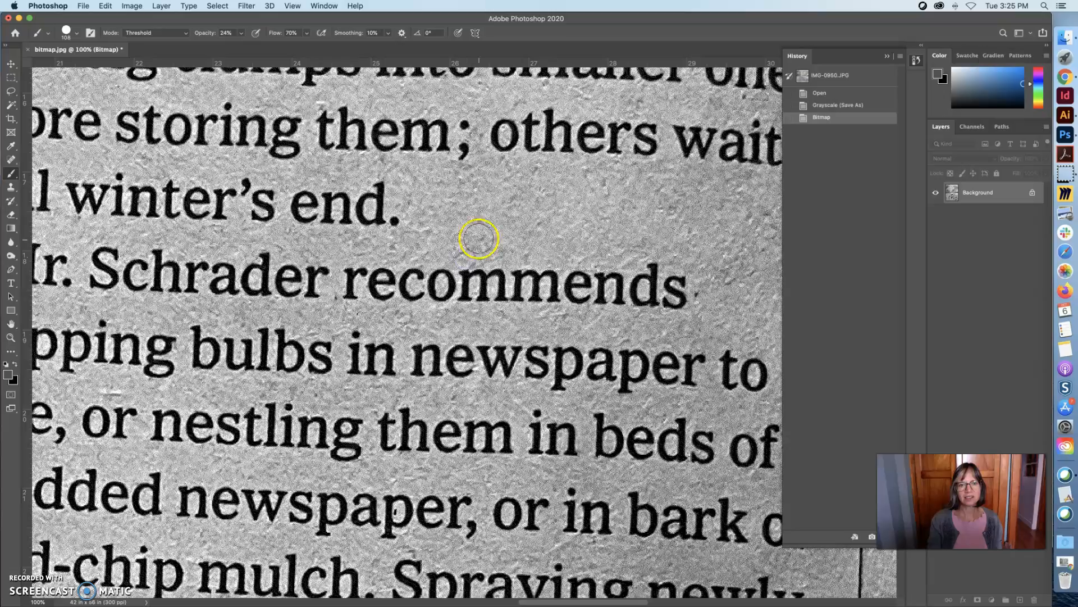
scroll(465, 237, "up", 3)
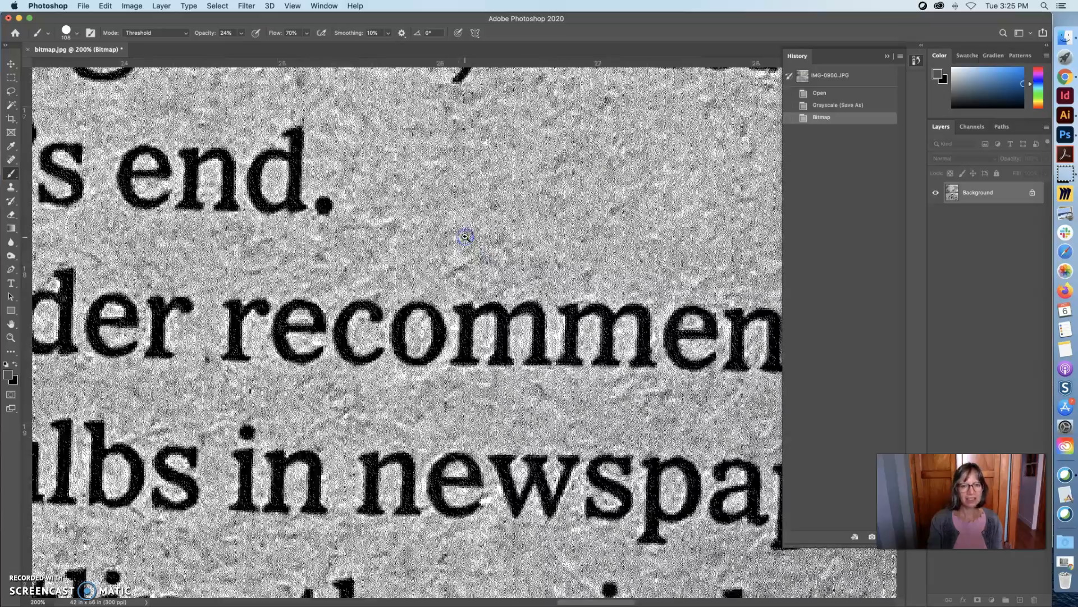
scroll(465, 237, "up", 2)
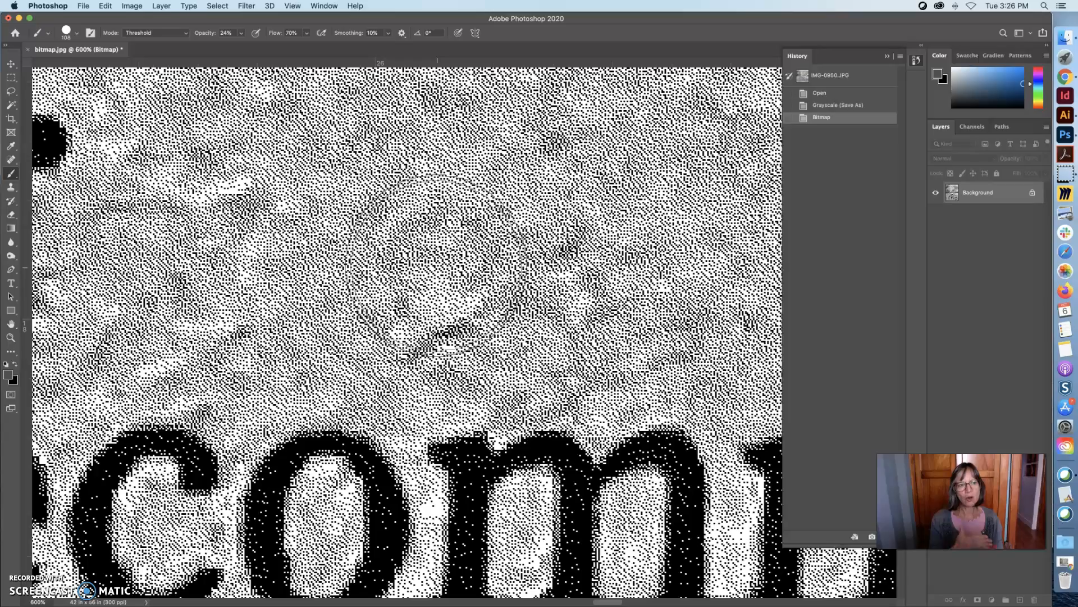
scroll(477, 298, "down", 1)
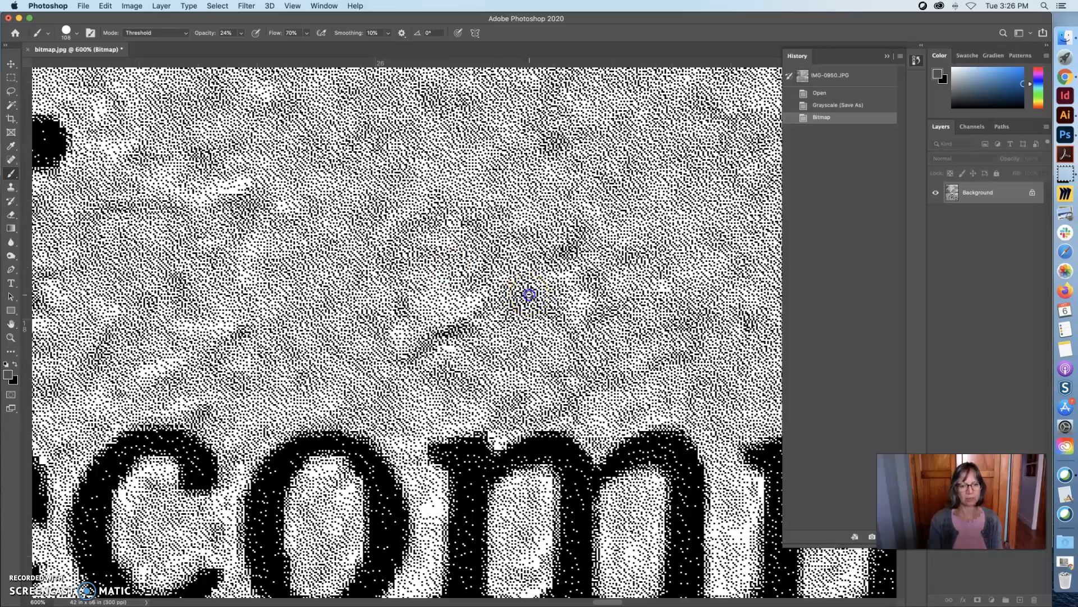
scroll(528, 294, "down", 5)
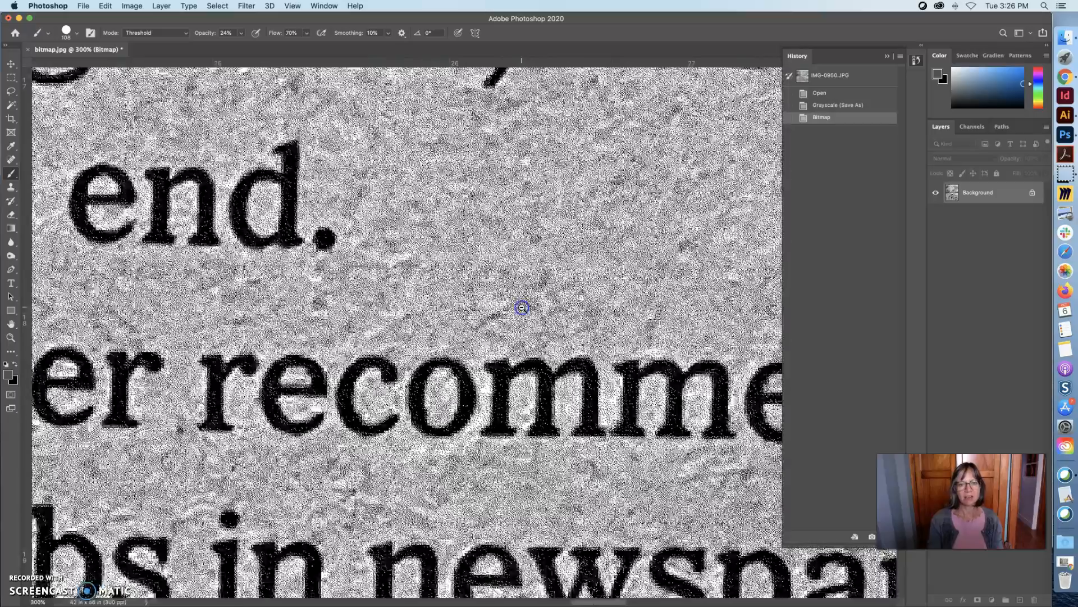
scroll(522, 307, "down", 5)
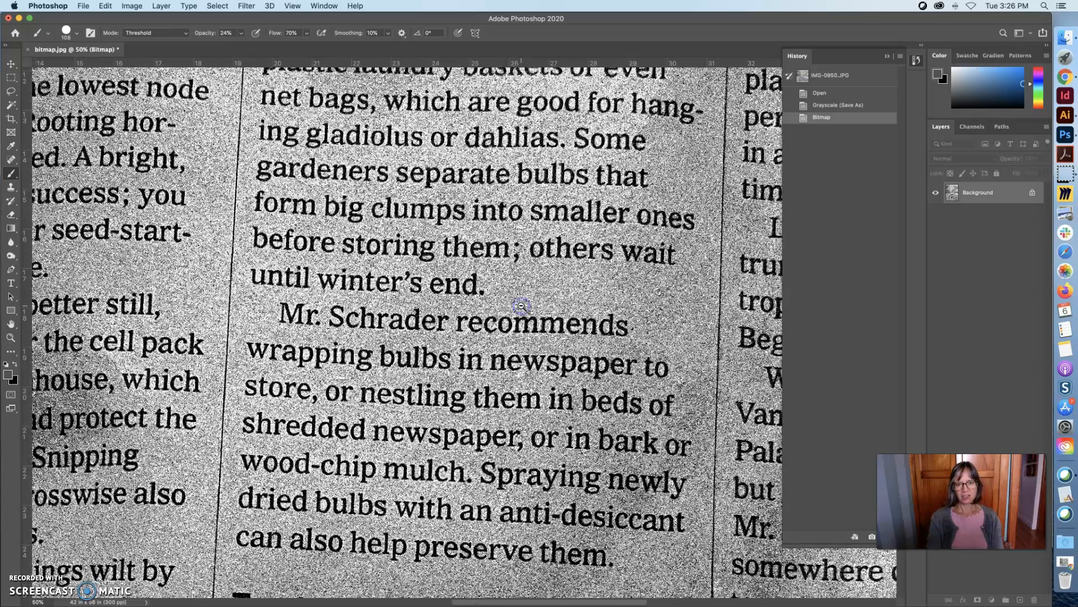
scroll(522, 306, "down", 2)
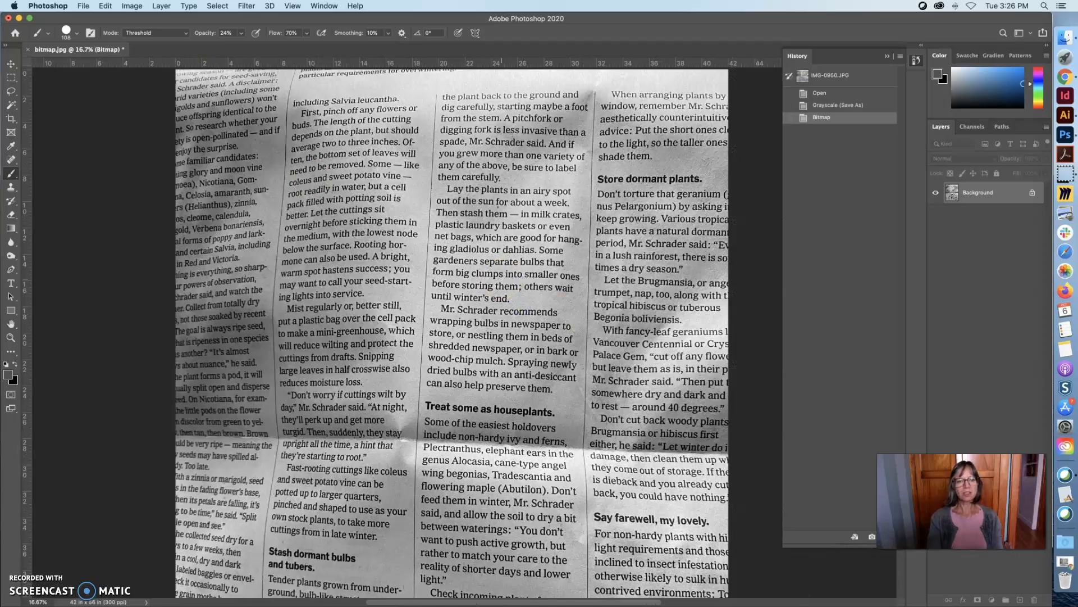
Try to save the dithered newspaper image to the Desktop in PNG format as bitmap.png
left_click(106, 5)
mouse_move(84, 5)
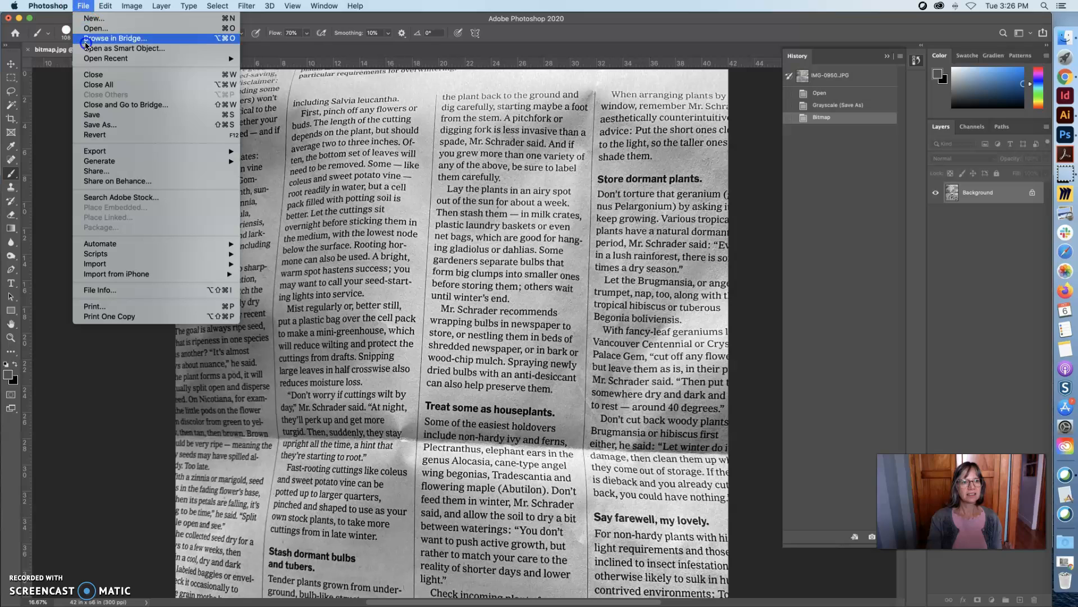
left_click(102, 125)
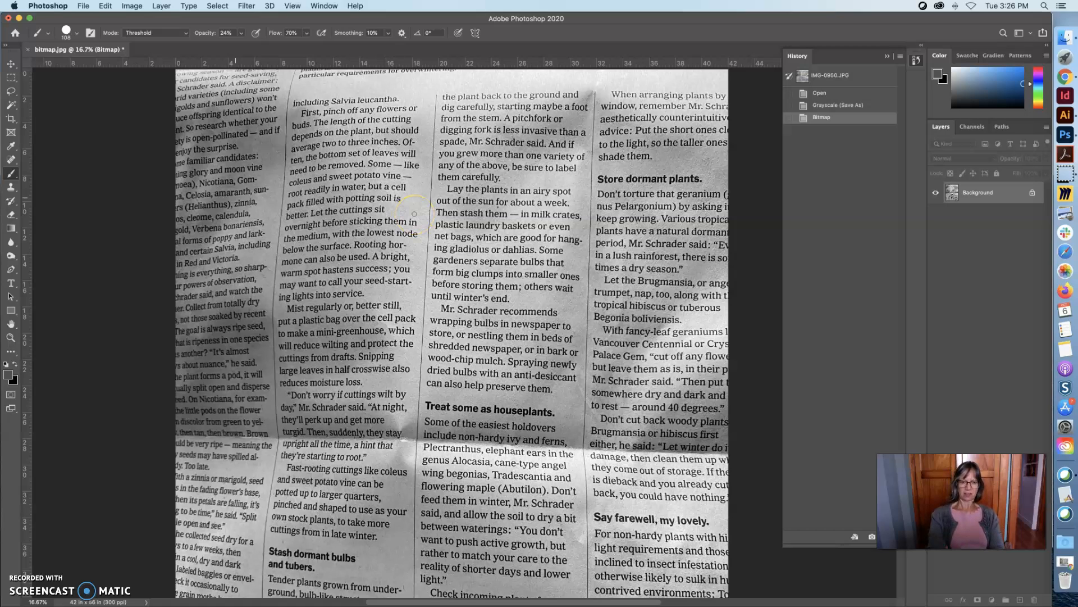
key("super+shift+s")
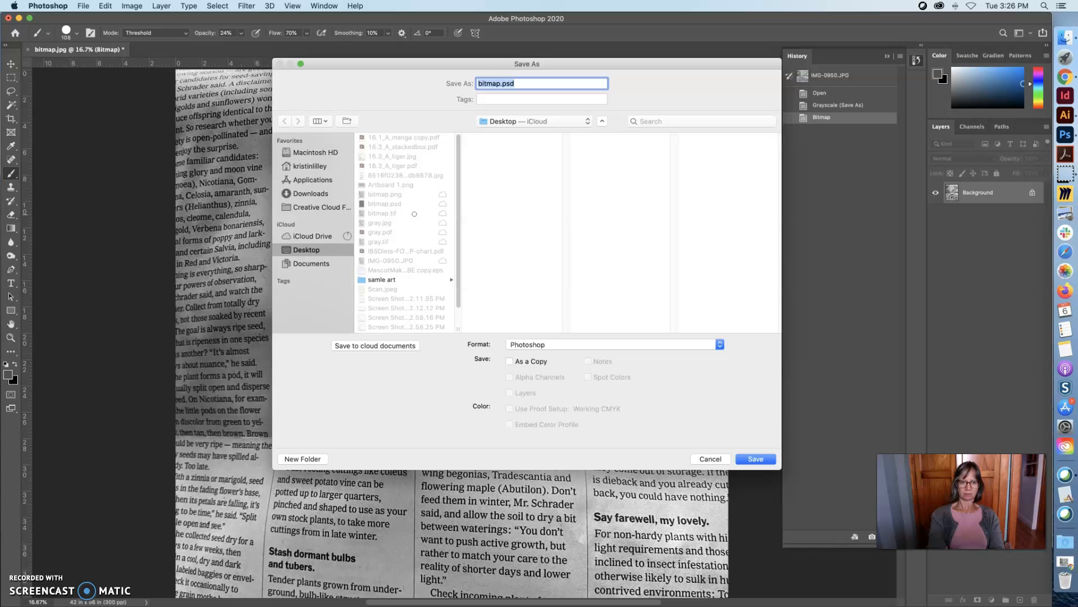
left_click(573, 343)
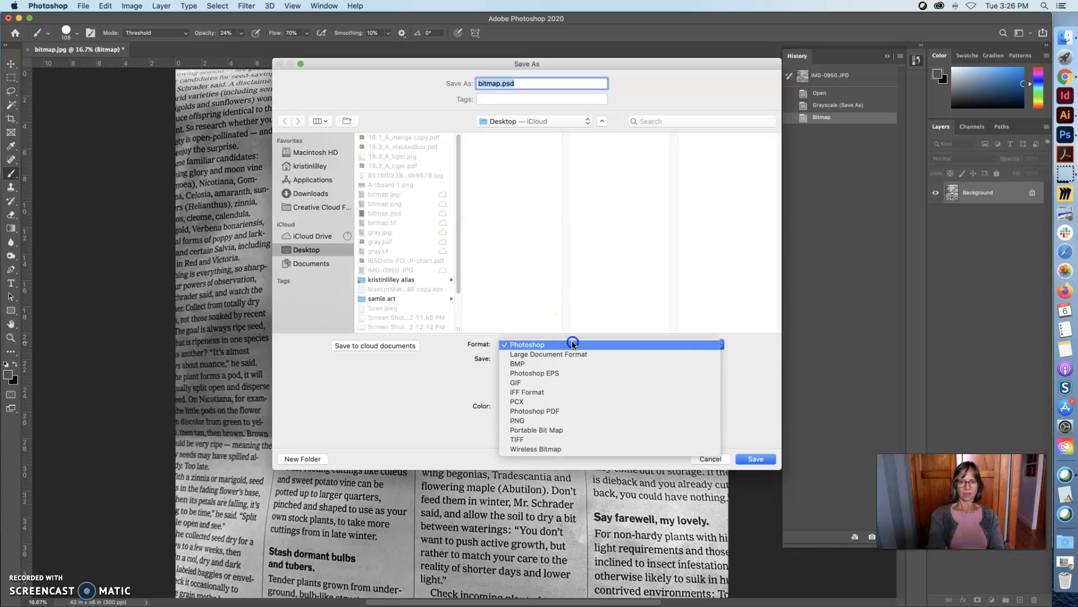
left_click(571, 420)
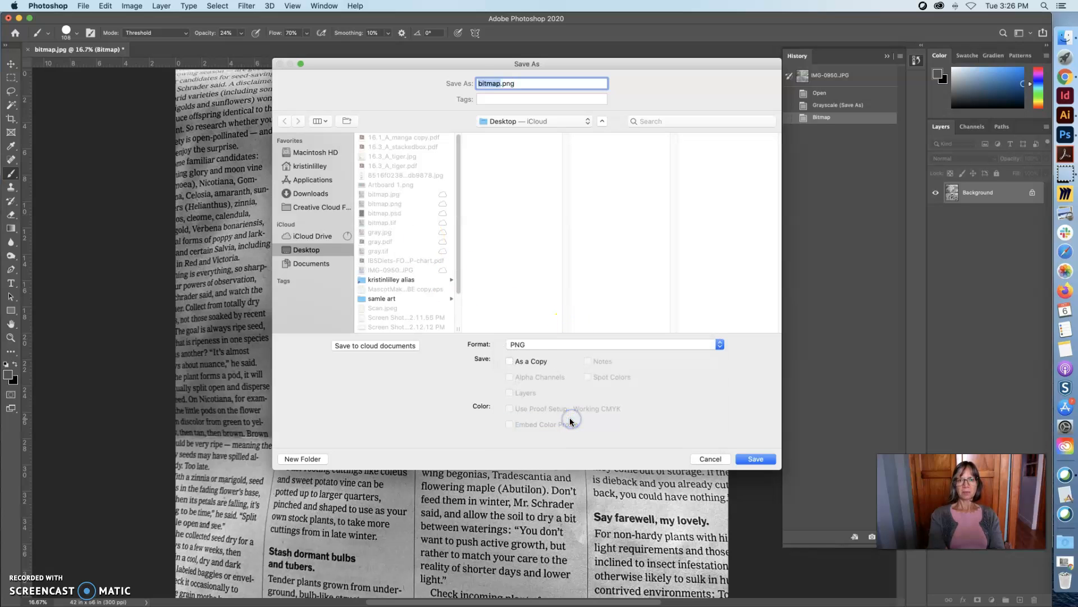
left_click(756, 459)
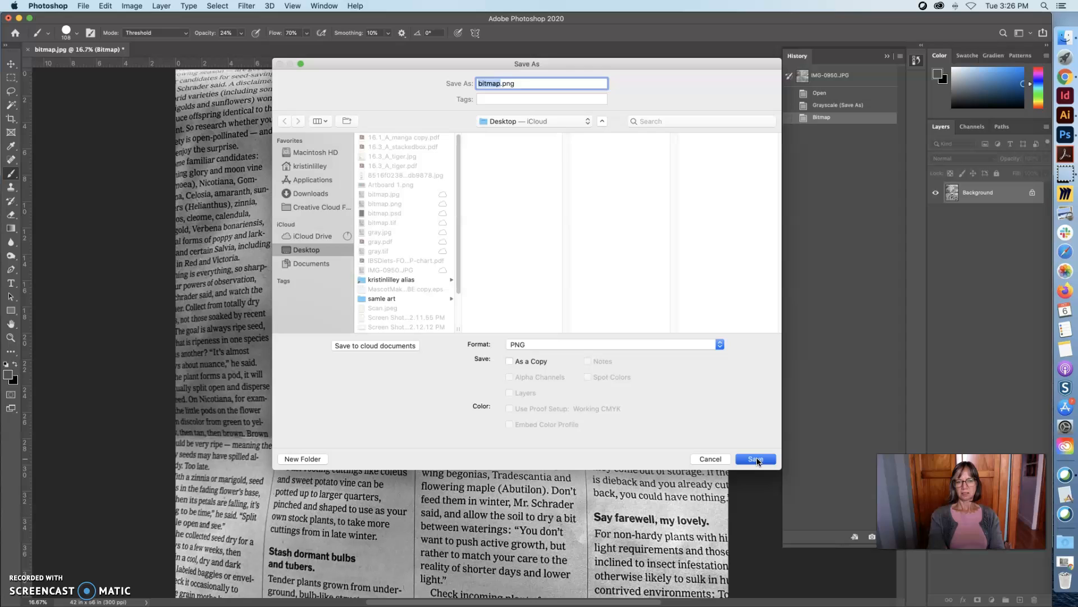
left_click(757, 459)
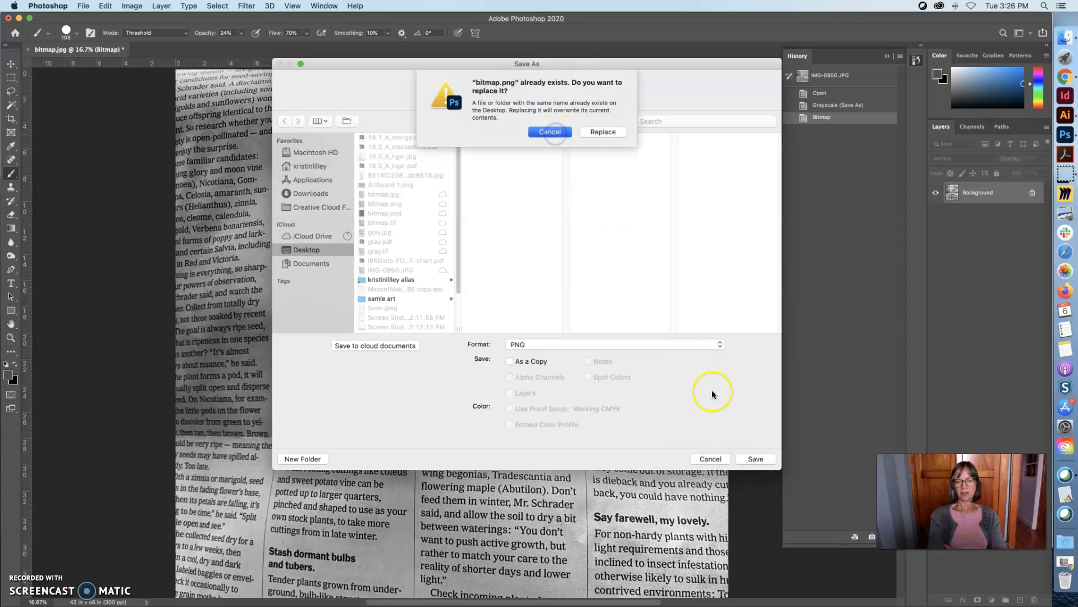
left_click(712, 454)
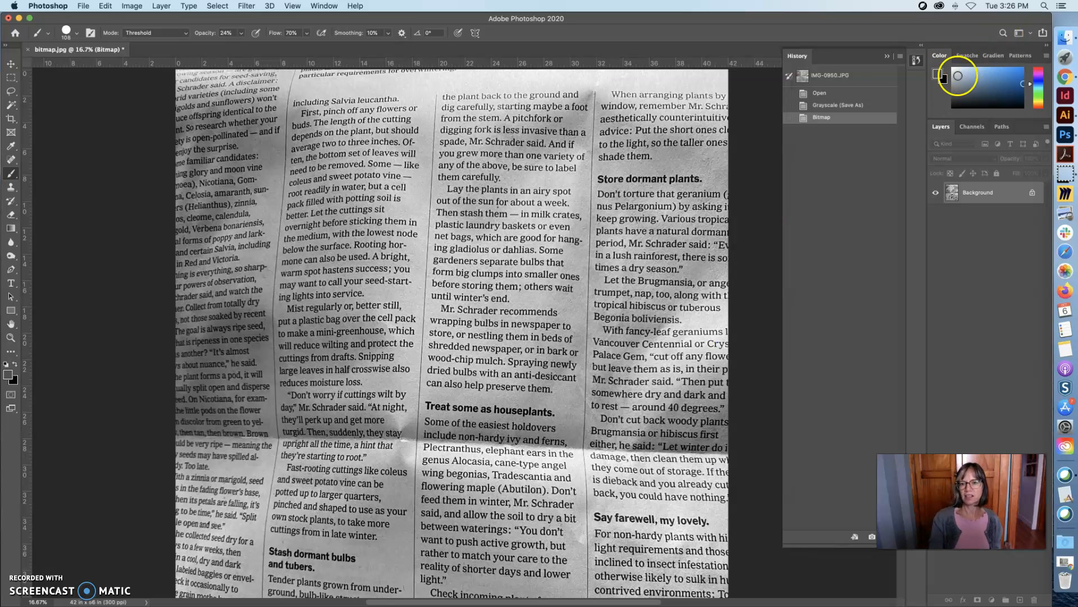
Switch to Illustrator and place bitmap.png from the Desktop as a linked image at the upper-left of the recolored newspaper artboard
left_click(1066, 116)
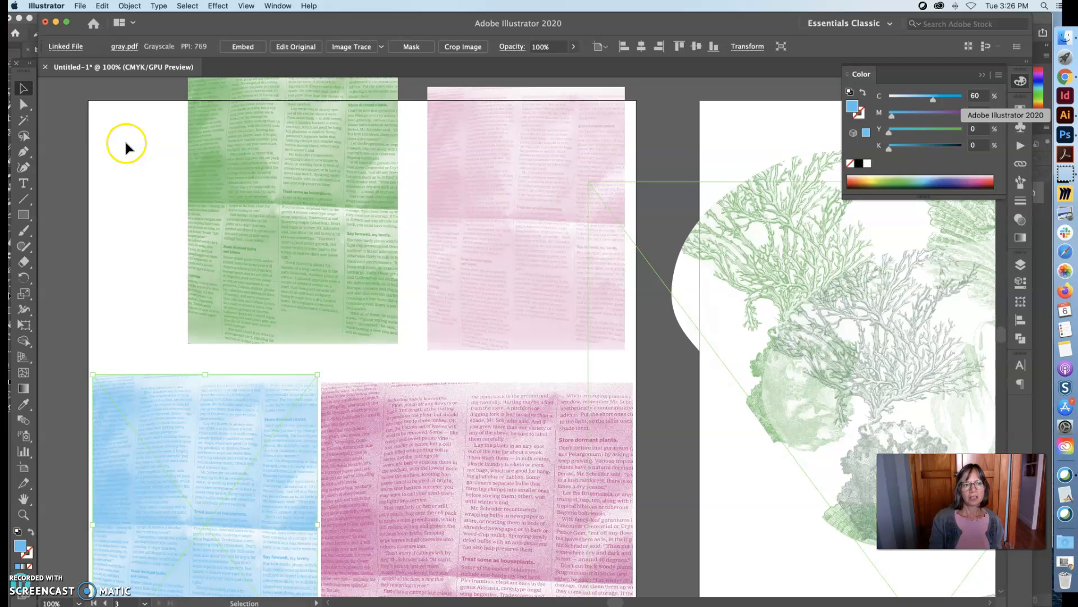
left_click(80, 5)
left_click(90, 185)
left_click(91, 170)
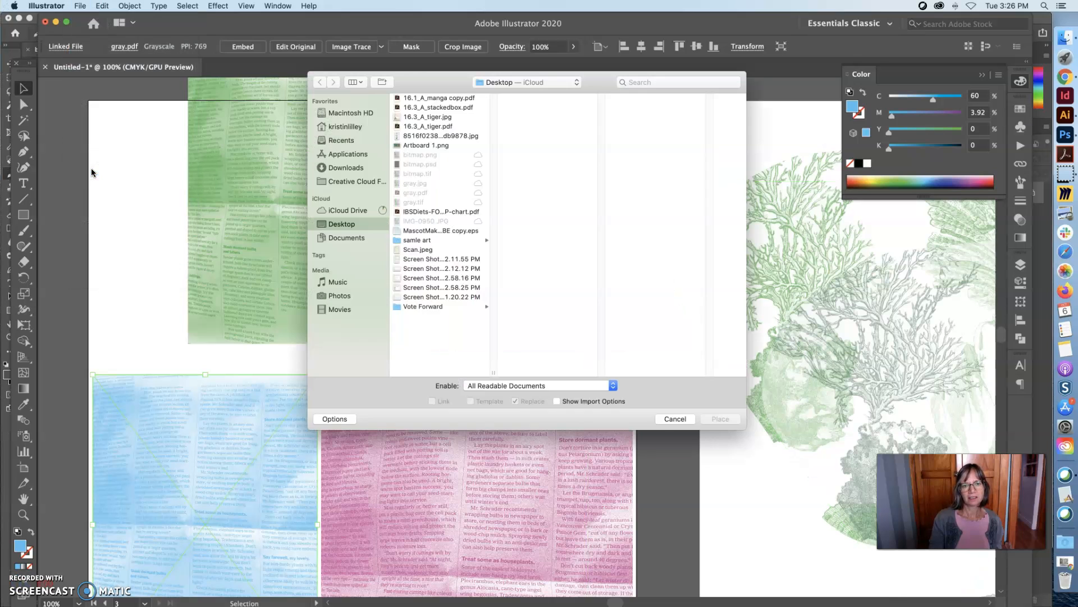
left_click(423, 194)
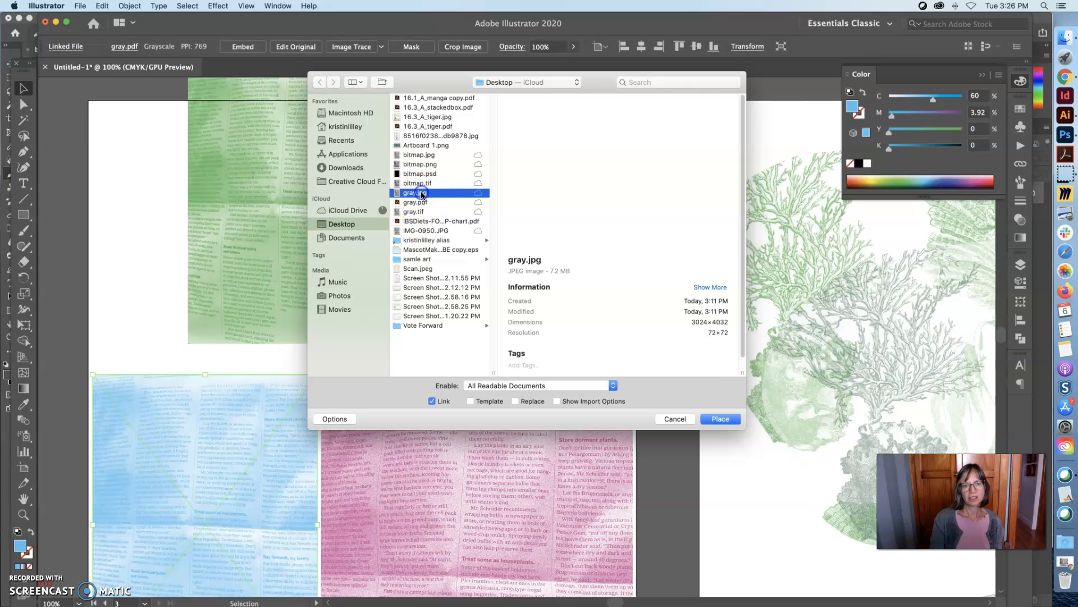
left_click(422, 164)
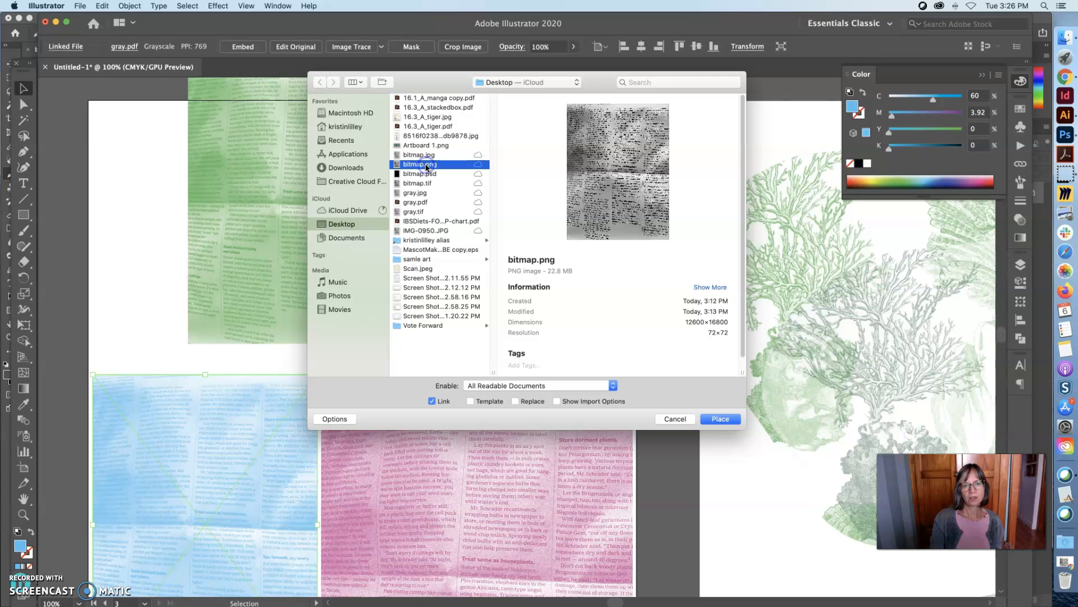
left_click(725, 419)
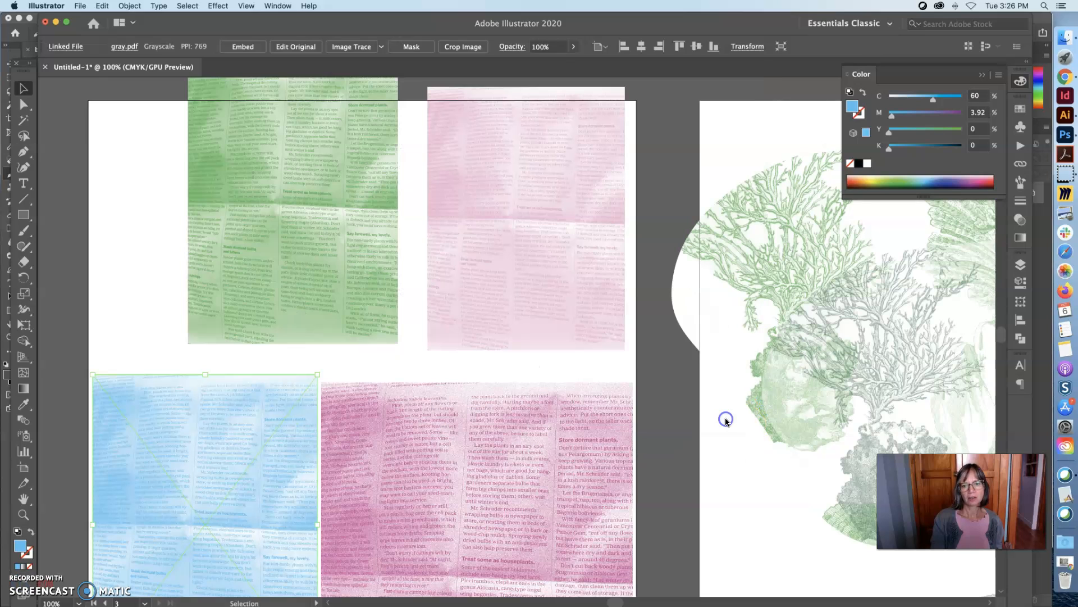
left_click(117, 174)
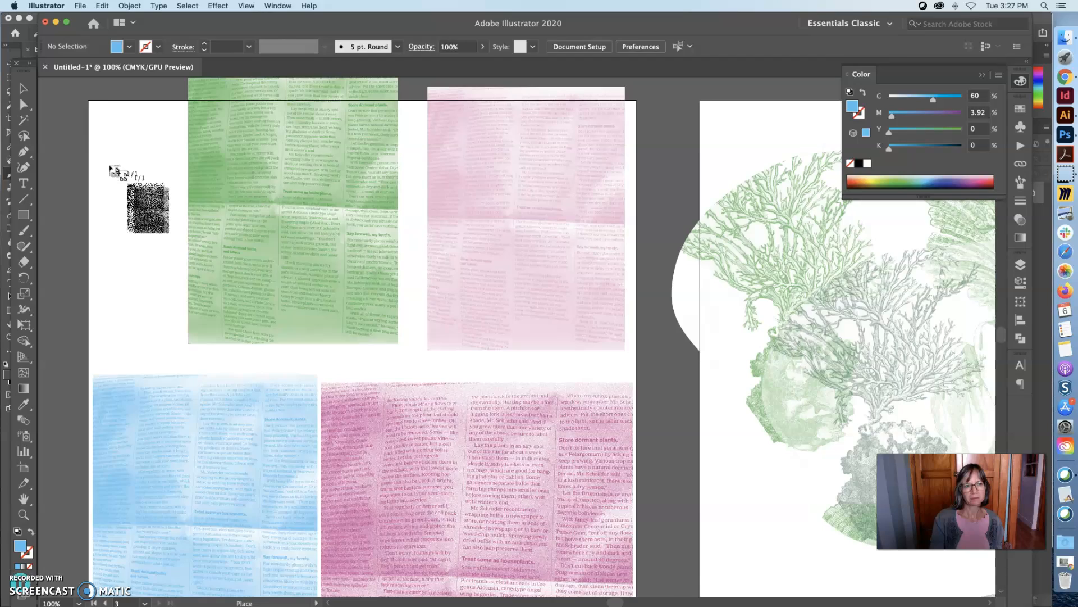
left_click(87, 152)
Shift the placed newspaper bitmap left across the artboards and show its transparency settings
left_click_drag(656, 281, 590, 280)
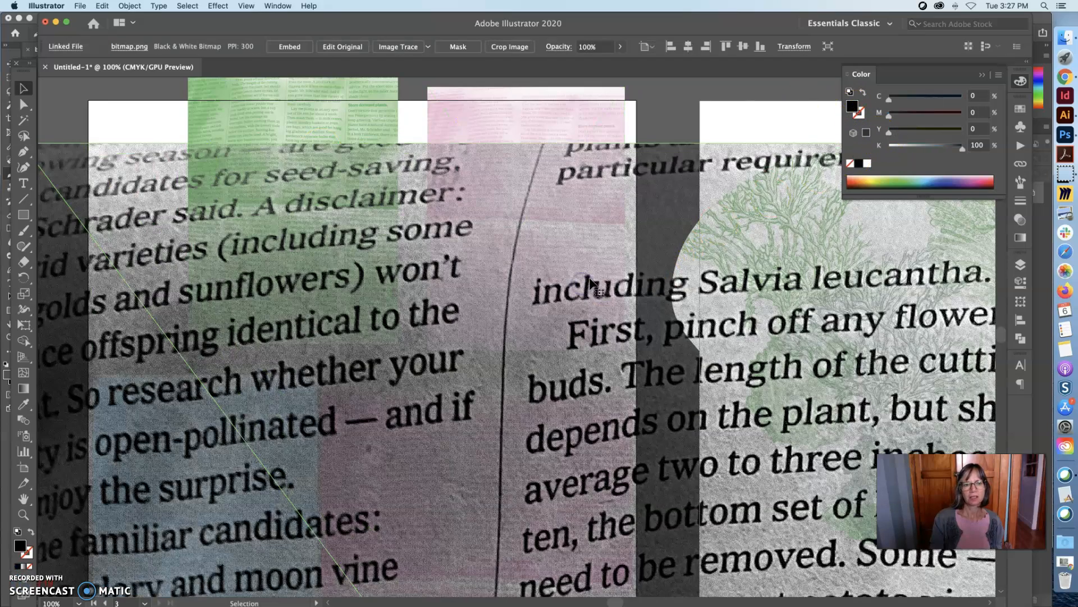
left_click(1021, 220)
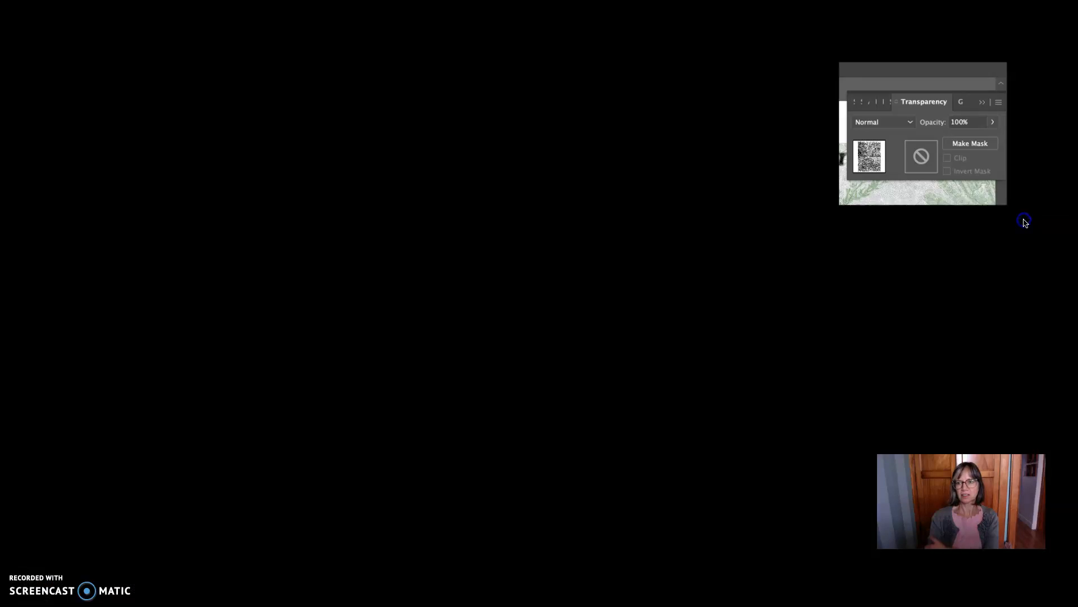
left_click_drag(843, 285, 751, 254)
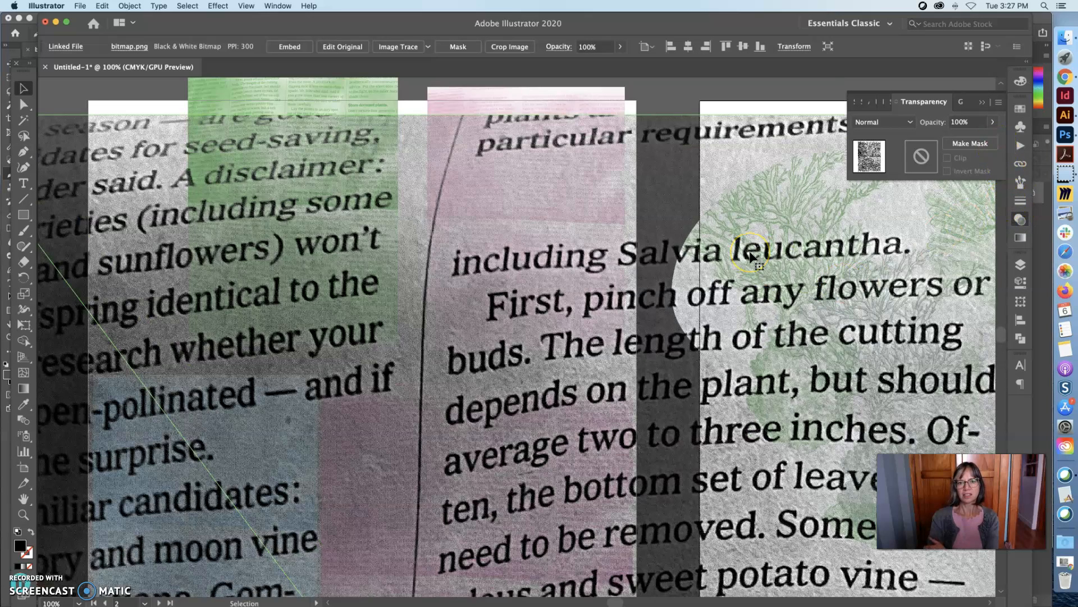
left_click_drag(656, 243, 658, 261)
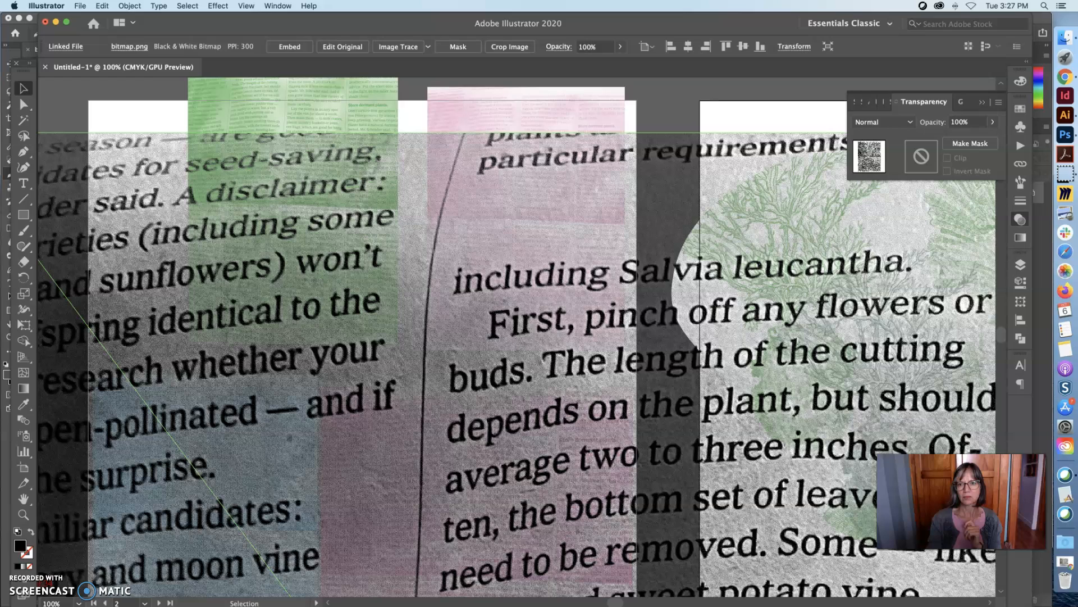
Set the opacity of the placed newspaper bitmap to 30%
left_click(991, 124)
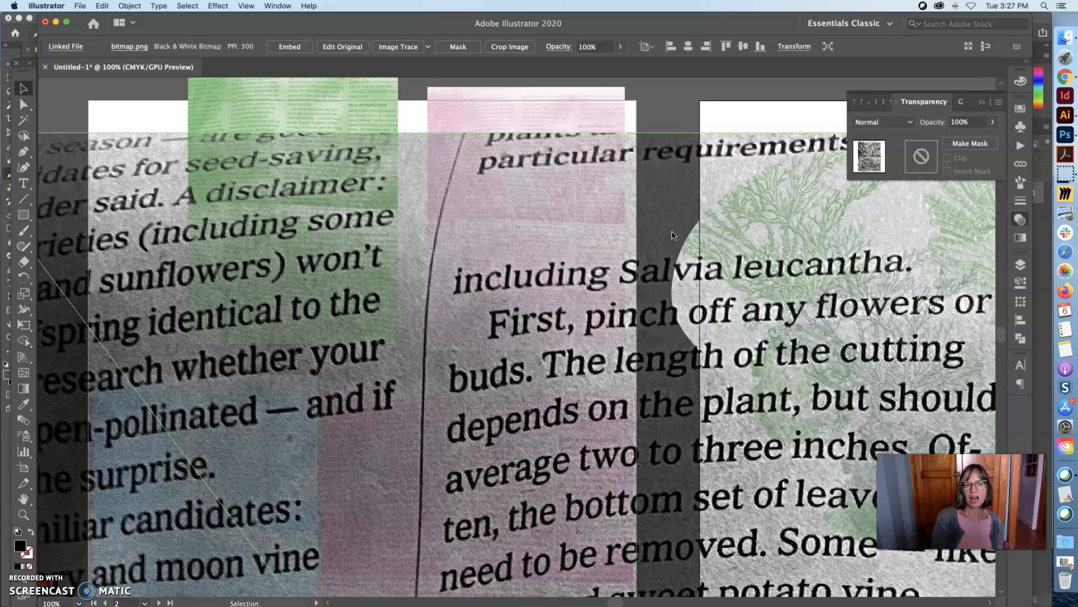
key("space")
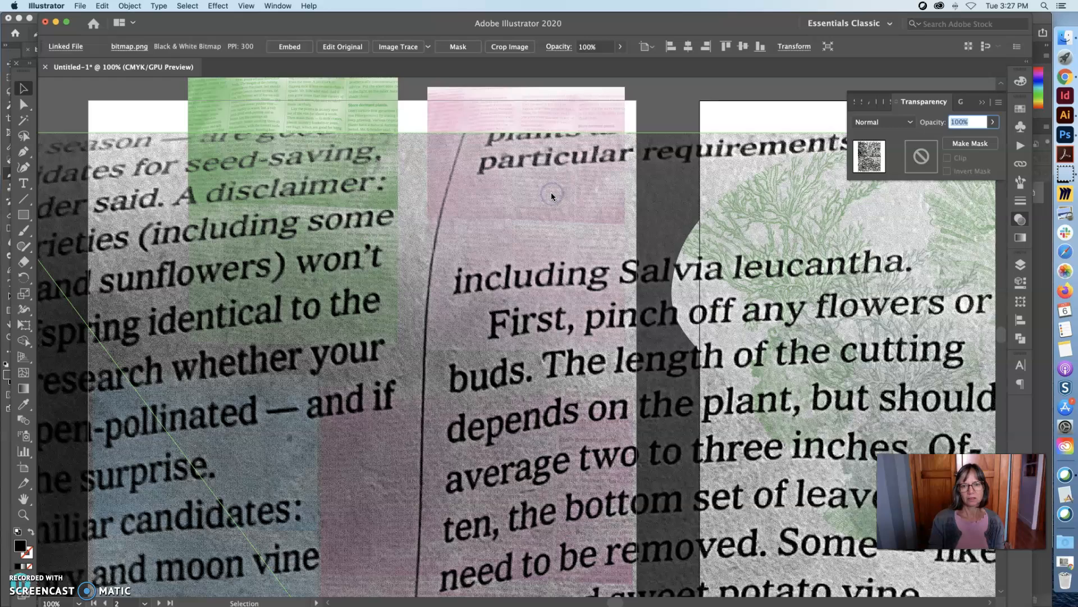
key("super+minus")
key("super+minus")
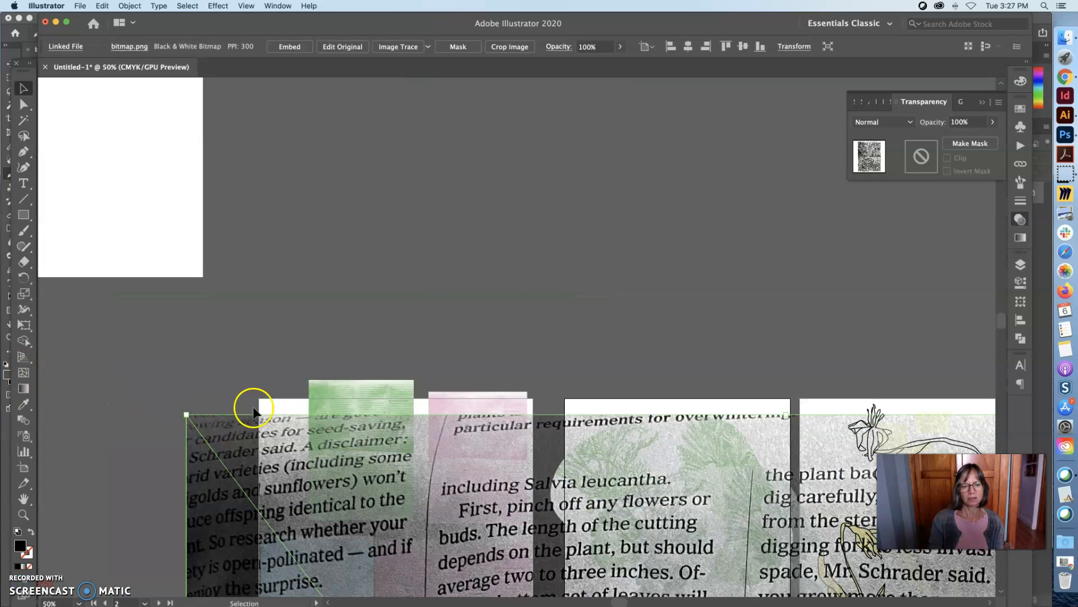
left_click(993, 124)
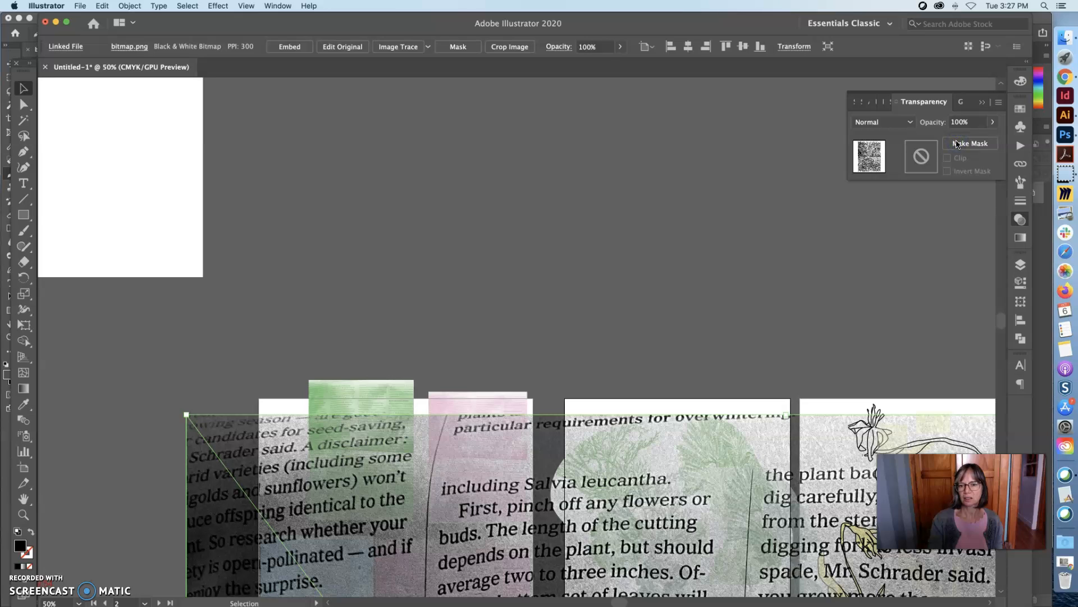
left_click(957, 142)
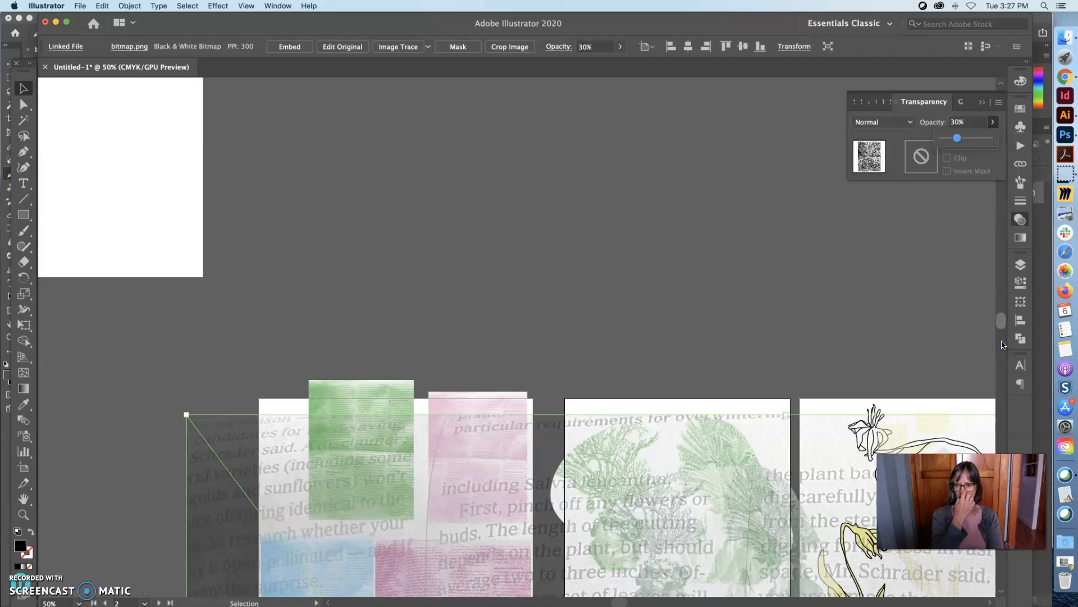
left_click(878, 352)
Scale the oversized newspaper bitmap down from its upper-left corner and reposition it over the artboards
scroll(736, 365, "down", 6)
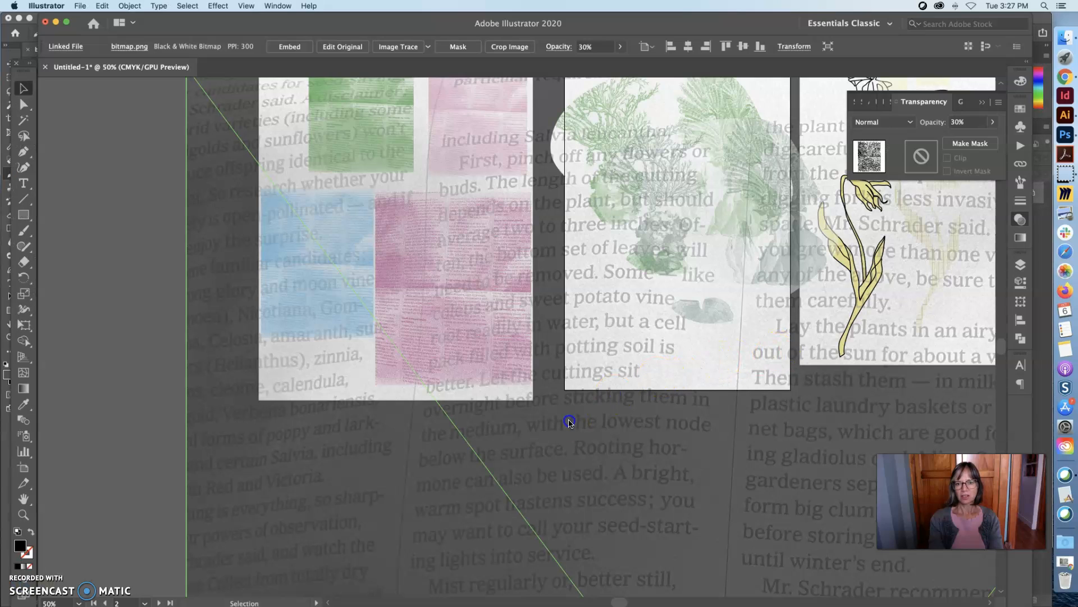
left_click(613, 414, "alt+super")
left_click(619, 388, "alt+super")
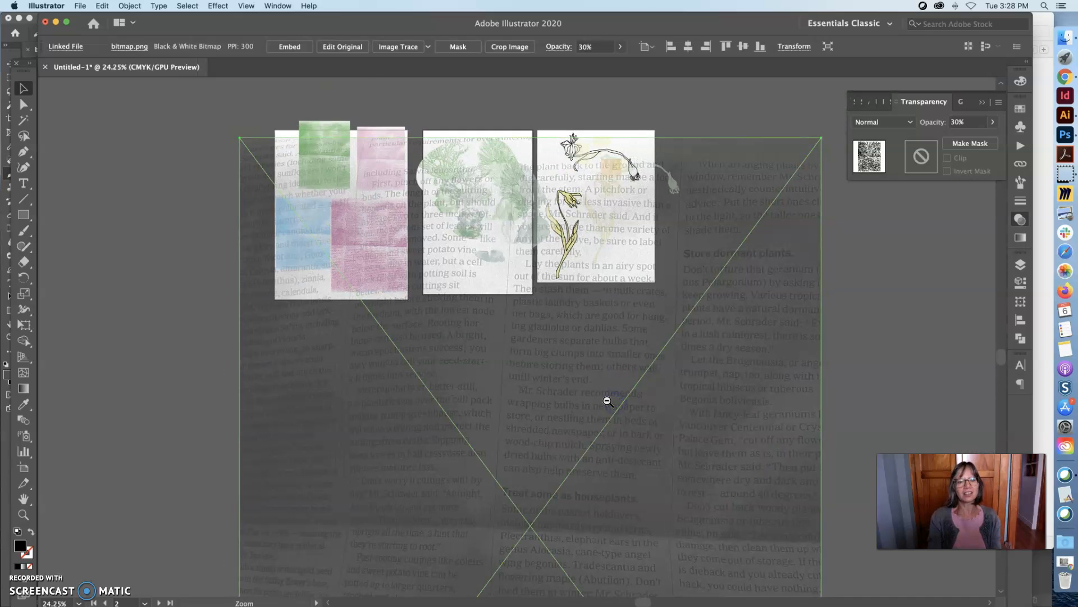
left_click(608, 401, "alt+super")
left_click_drag(259, 155, 591, 497)
left_click_drag(591, 497, 486, 247)
left_click_drag(486, 299, 449, 272)
Move the newspaper bitmap to the right until it overlaps only the right edge of the flower artboard
key("super+space")
key("super+space")
left_click(481, 267, "alt+super")
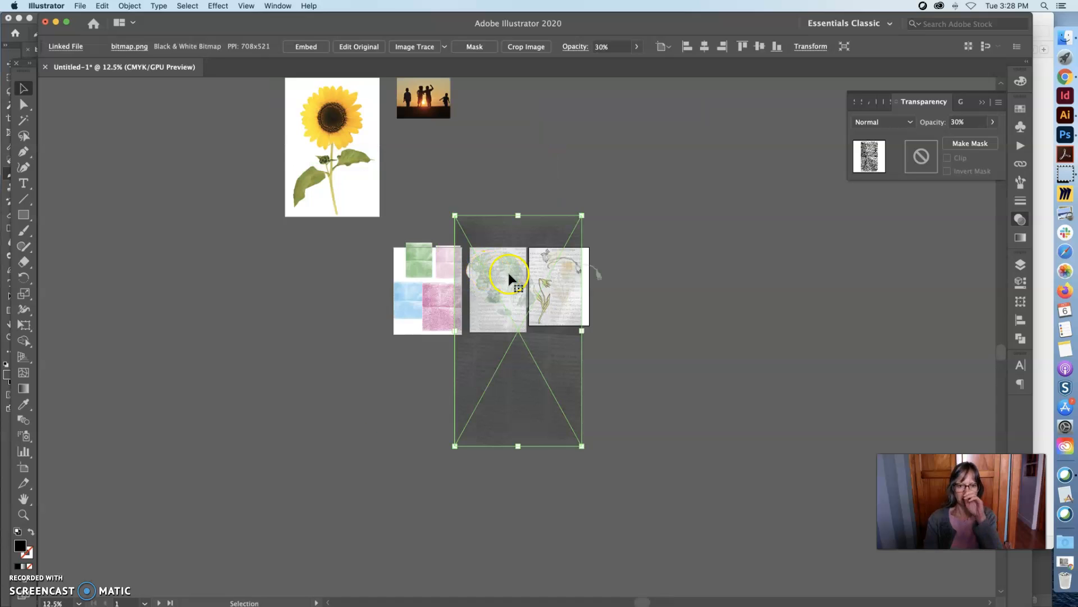
left_click(536, 268)
left_click_drag(511, 293, 635, 295)
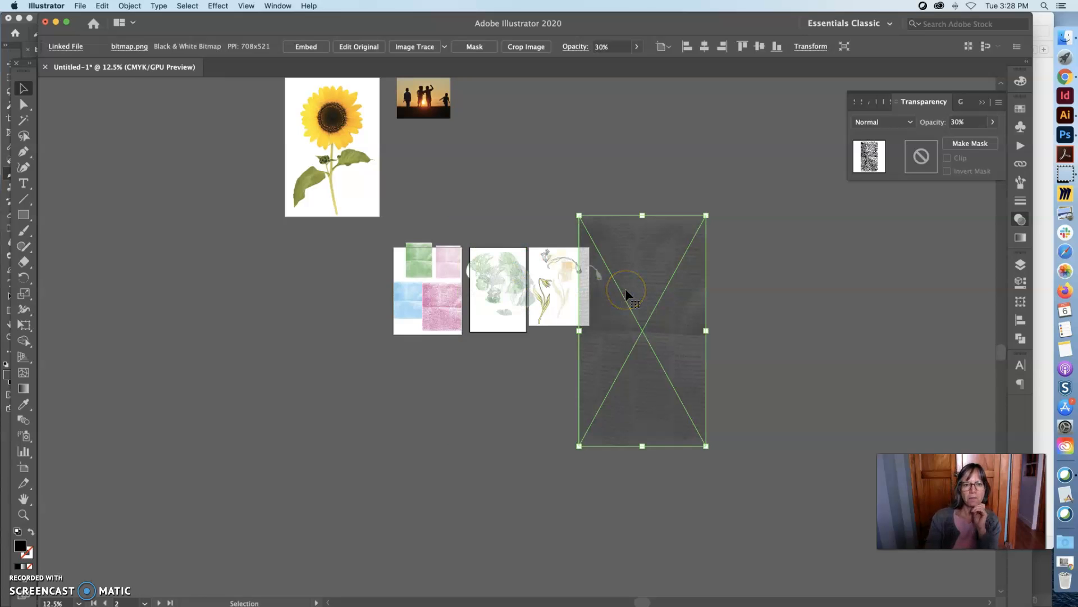